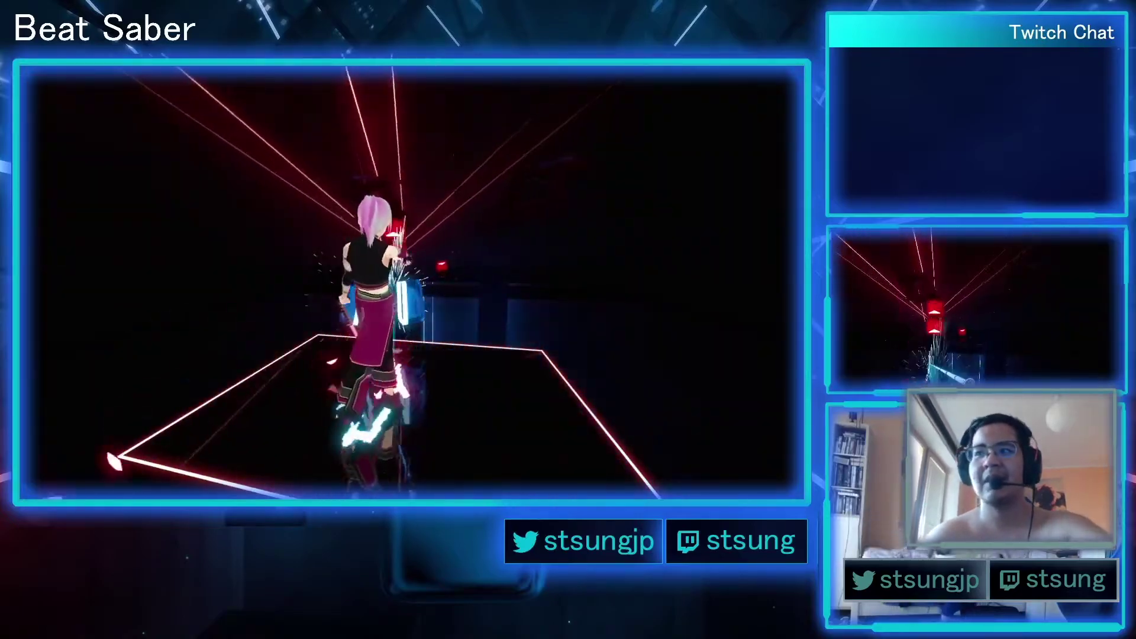
# Step: Pause the Beat Saber video at 1:05, exit fullscreen and switch to the Unity archive tab
pyautogui.moveTo(661, 155)
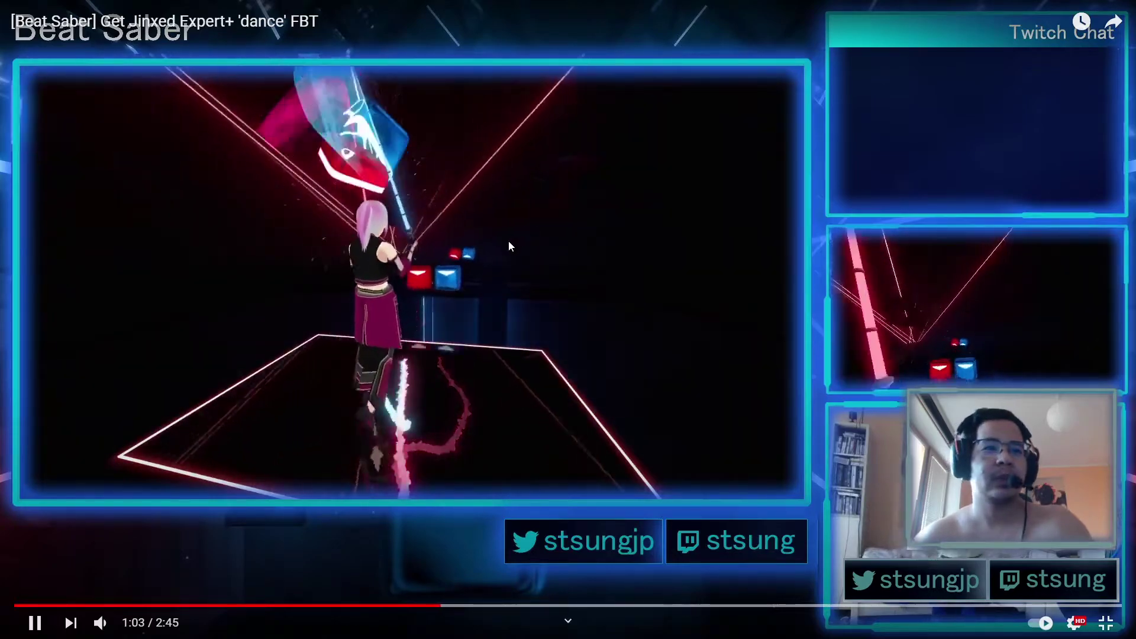
pyautogui.click(537, 239)
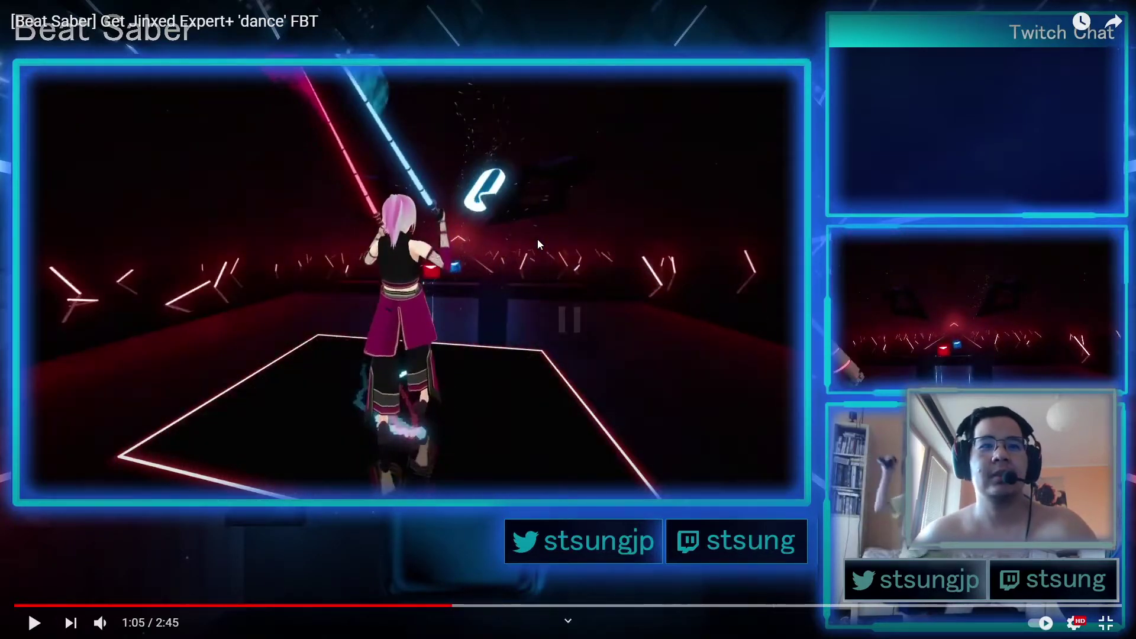
pyautogui.press('Escape')
pyautogui.hotkey('ctrl', 'Tab')
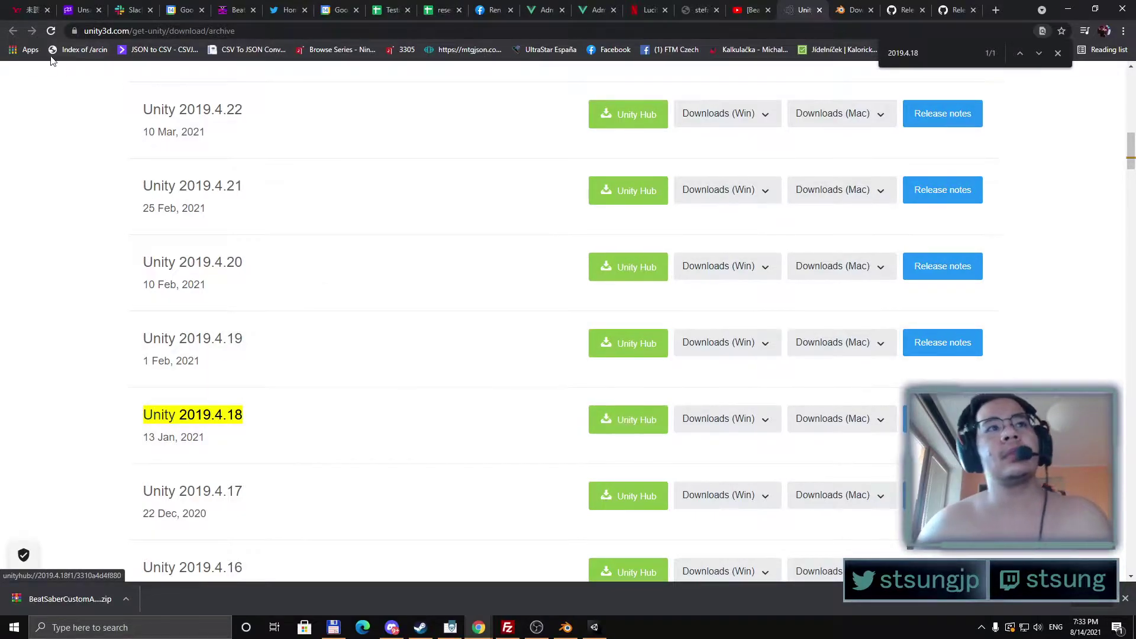
# Step: Cycle through the open windows back to Chrome and bring up Windows Start search
pyautogui.hotkey('alt', 'Tab')
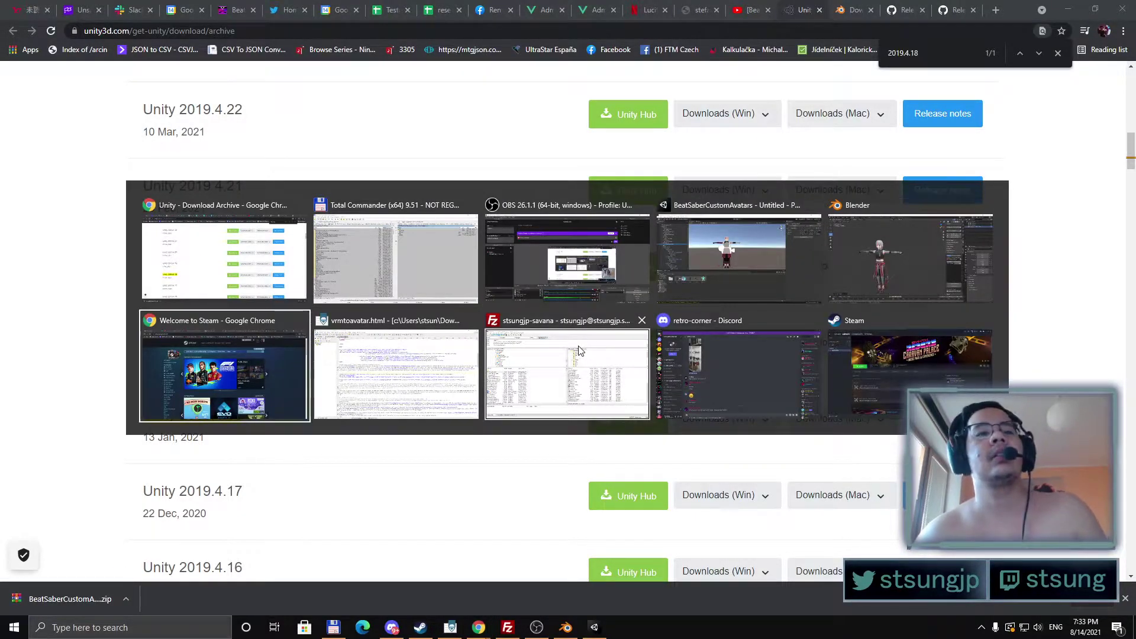
pyautogui.hotkey('alt', 'Tab')
pyautogui.hotkey('alt', 'Tab')
pyautogui.hotkey('alt', 'Tab')
pyautogui.hotkey('alt', 'Tab')
pyautogui.hotkey('alt', 'Tab')
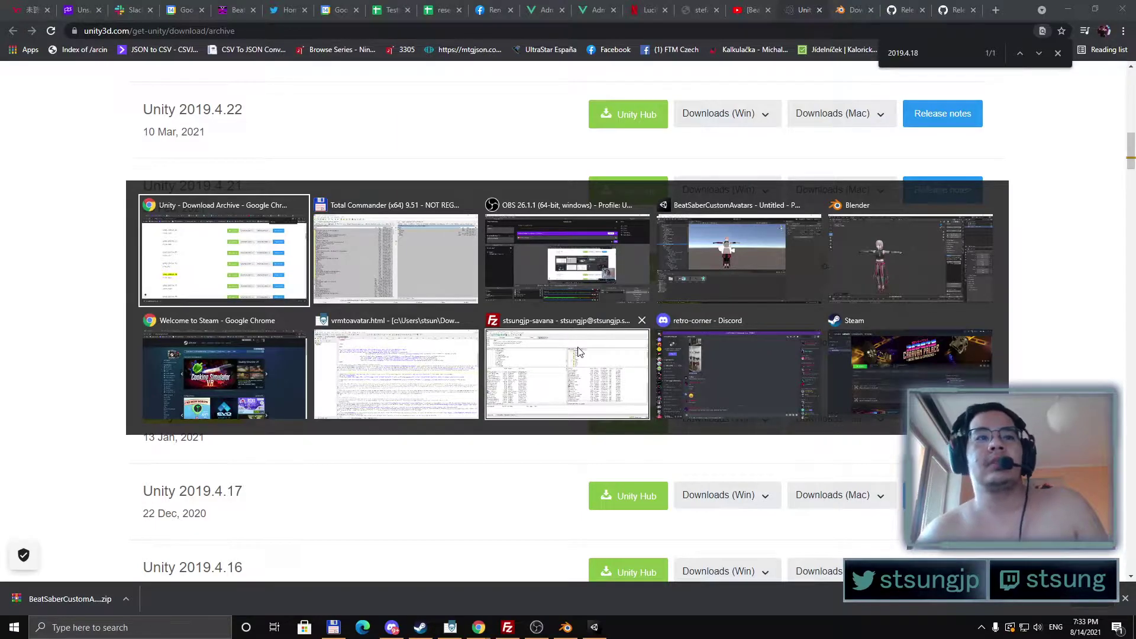
pyautogui.press('super')
# Step: Launch Unity Hub by searching 'unity', confirm 2019.4.18f1 under Installs, and return to Chrome
pyautogui.write('unity')
pyautogui.press('Return')
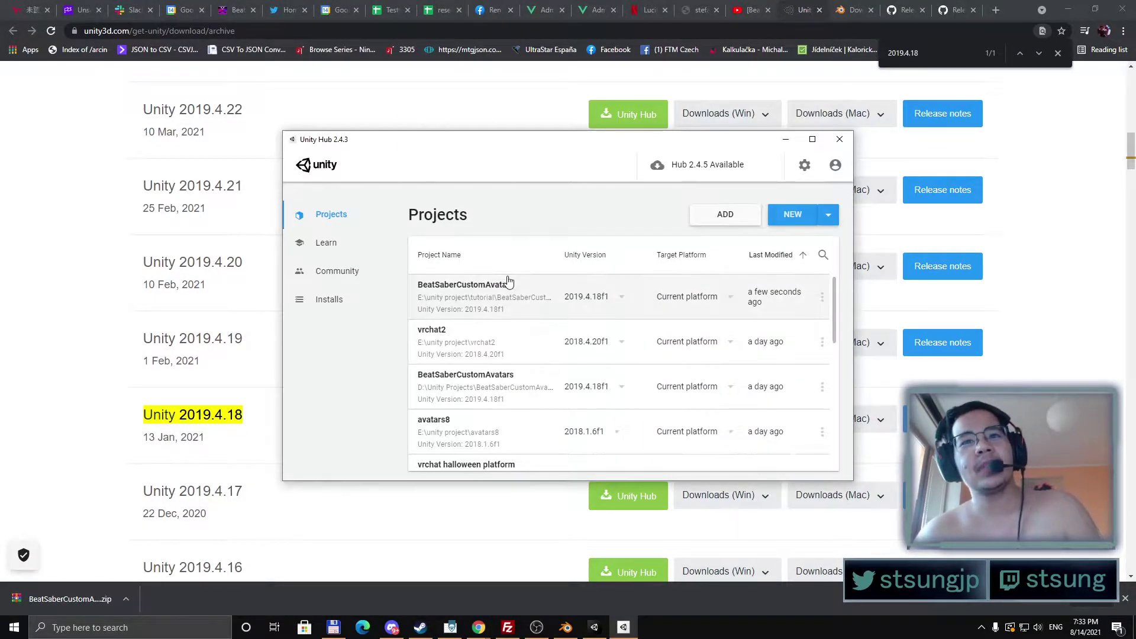
pyautogui.click(383, 299)
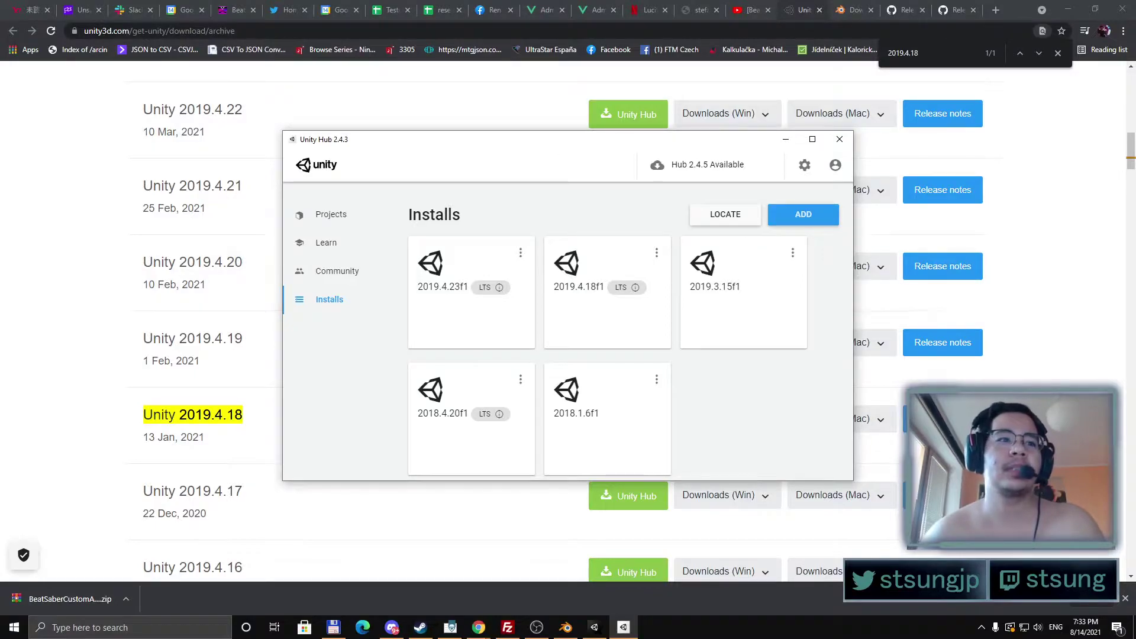
pyautogui.click(58, 438)
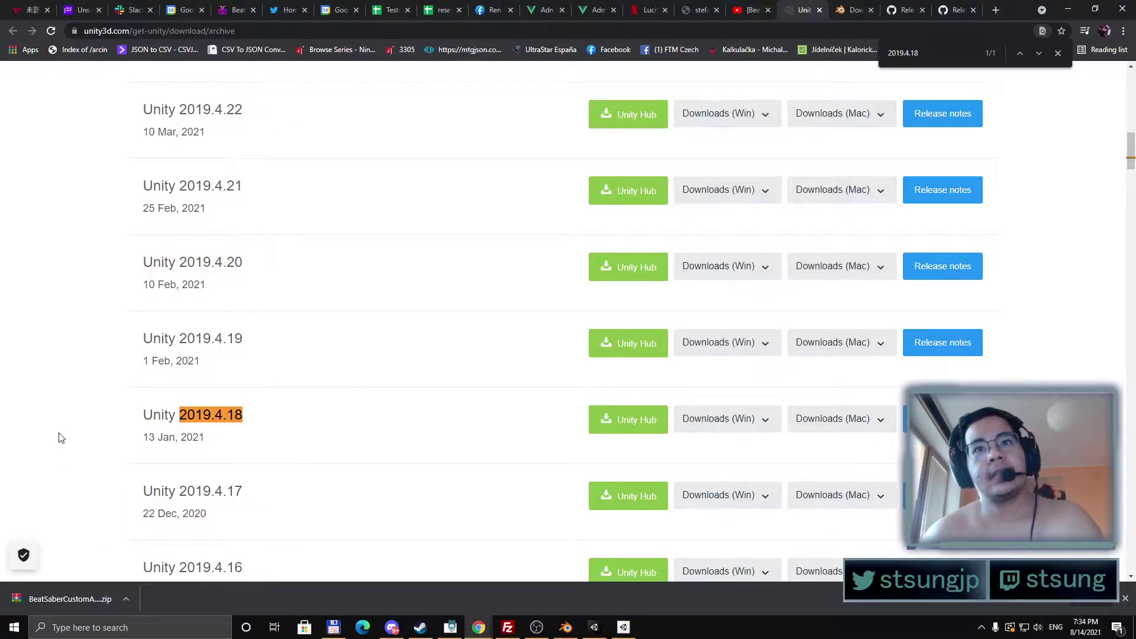
# Step: Review the Blender 2.93.2 download tab and the Cats 0.19.0 release assets, then reach the BeatSaberCustomAvatars release
pyautogui.hotkey('ctrl', 'Tab')
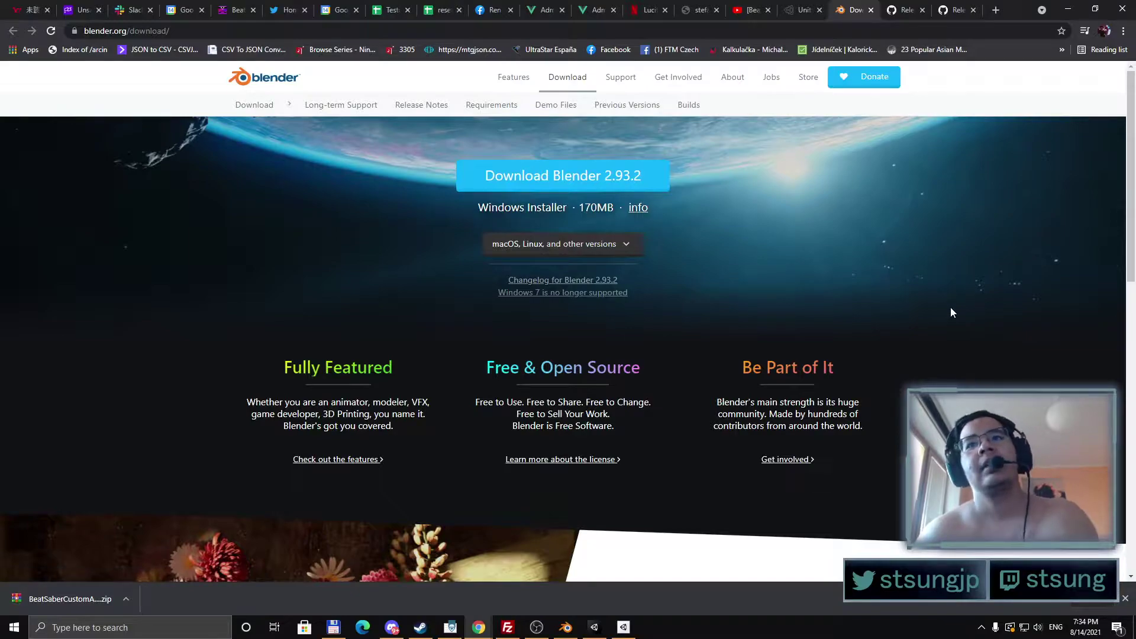
pyautogui.hotkey('ctrl', 'Tab')
pyautogui.scroll(15, 950, 313)
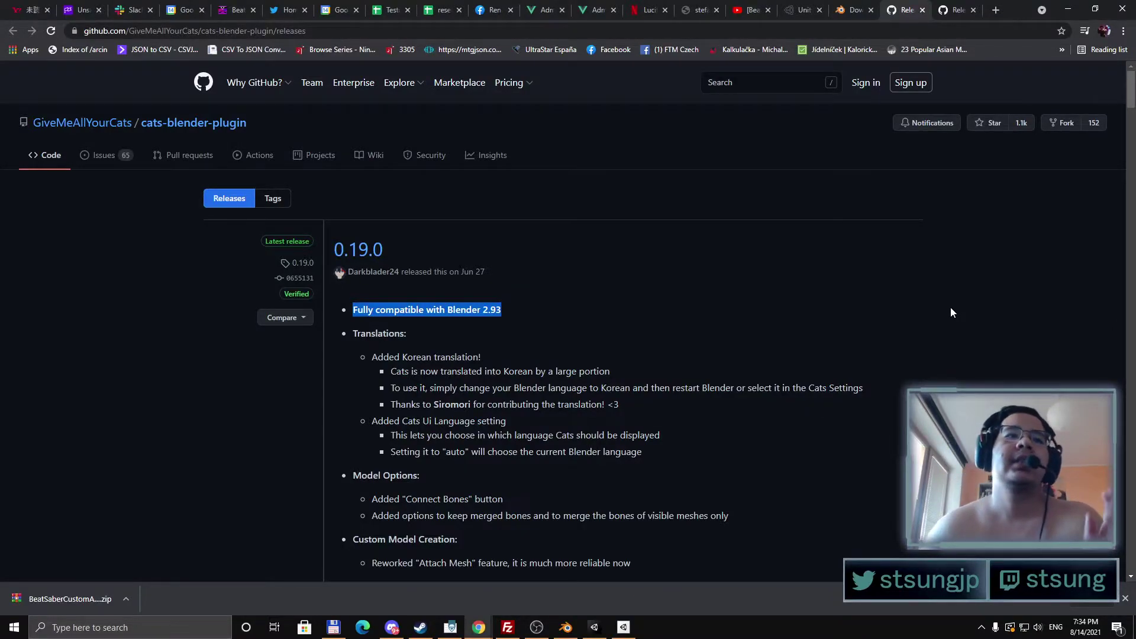
pyautogui.scroll(-12, 950, 312)
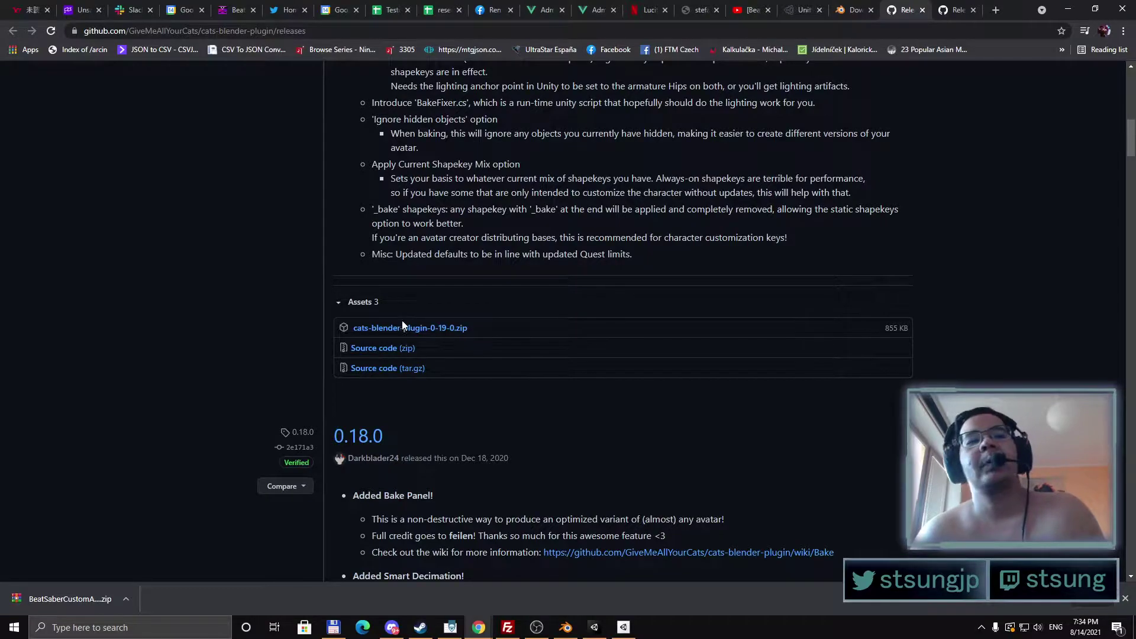
pyautogui.hotkey('ctrl', 'Tab')
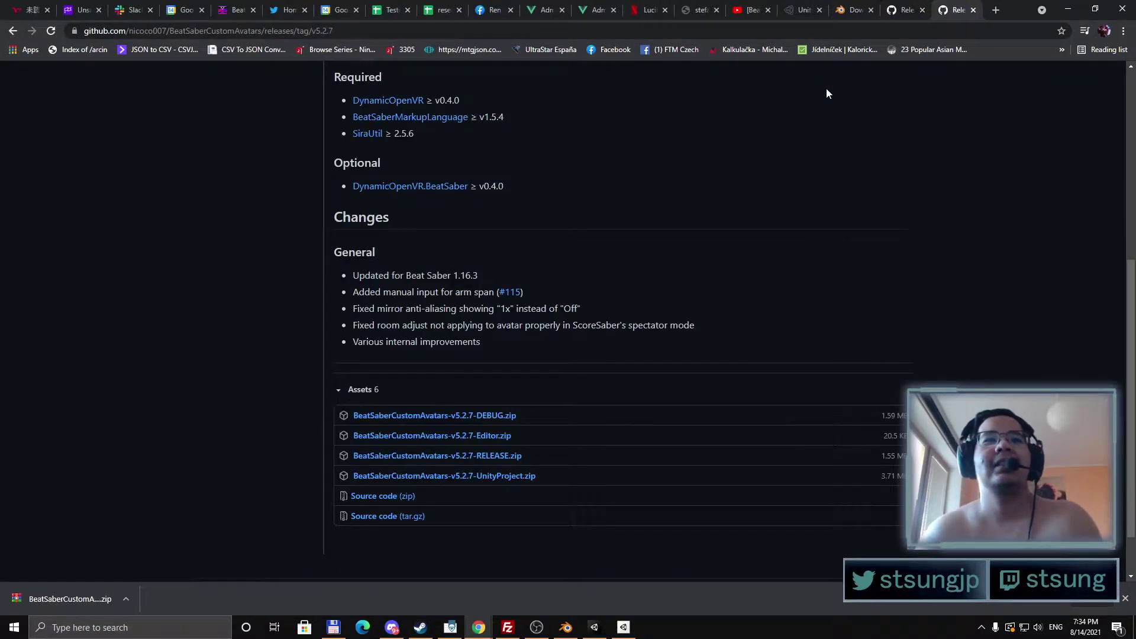
# Step: Scroll through the v5.2.7 release notes and its UnityProject and RELEASE zips, then switch to Total Commander
pyautogui.scroll(6, 827, 89)
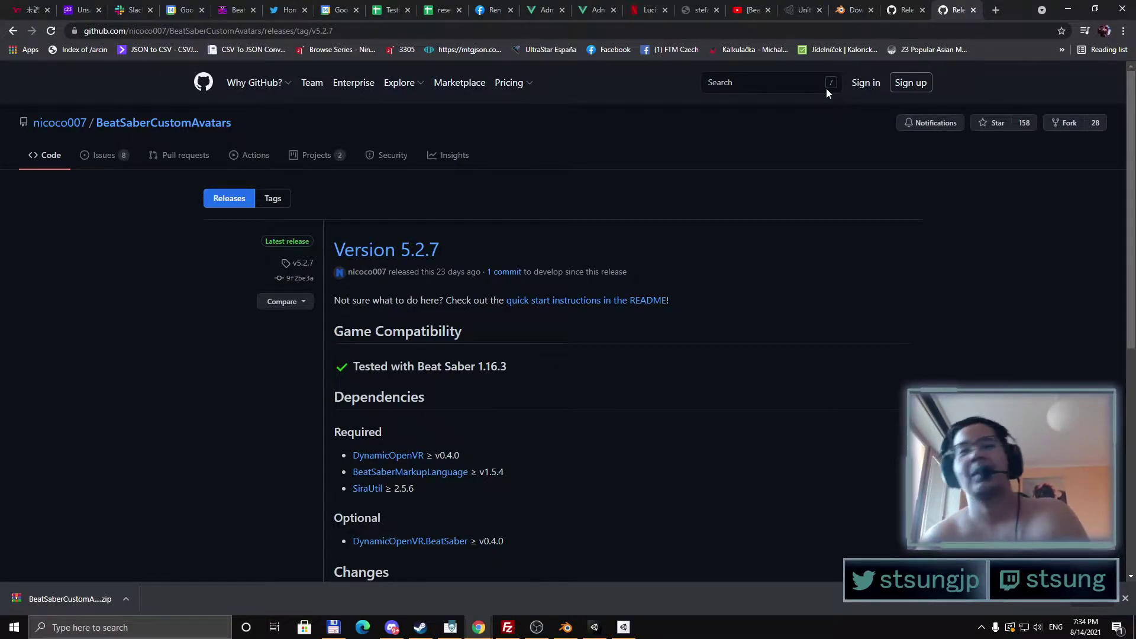
pyautogui.scroll(-7, 826, 88)
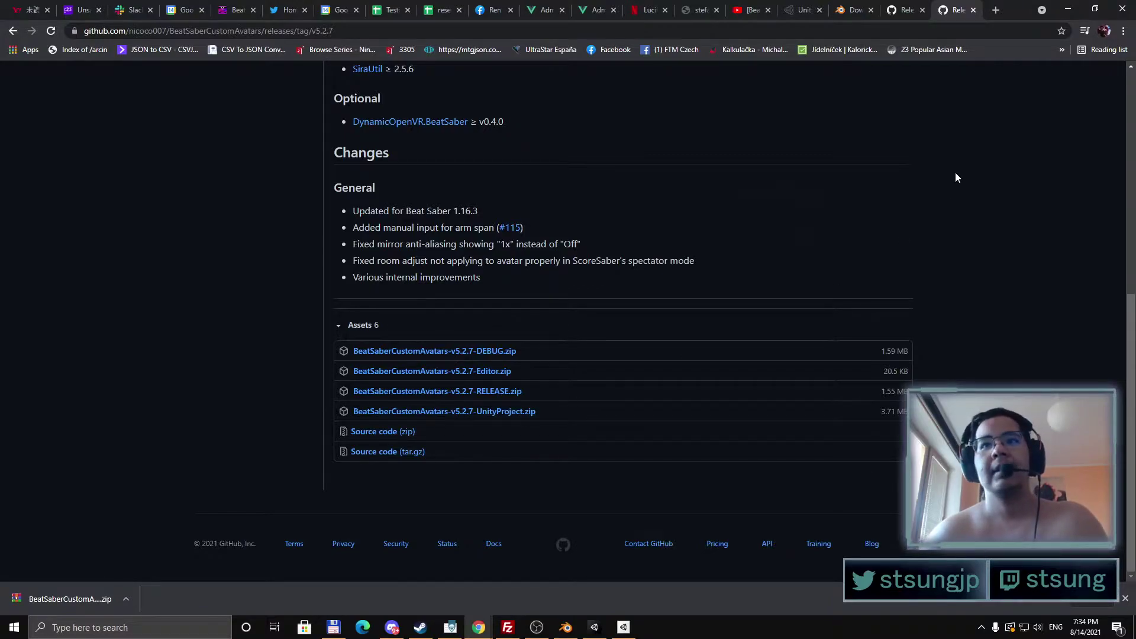
pyautogui.hotkey('alt', 'Tab')
pyautogui.press('Tab')
# Step: Go up to e:\unity project and open the BeatSaberCustomAvatars UnityProject zip from Downloads
pyautogui.press('BackSpace')
pyautogui.press('BackSpace')
pyautogui.press('BackSpace')
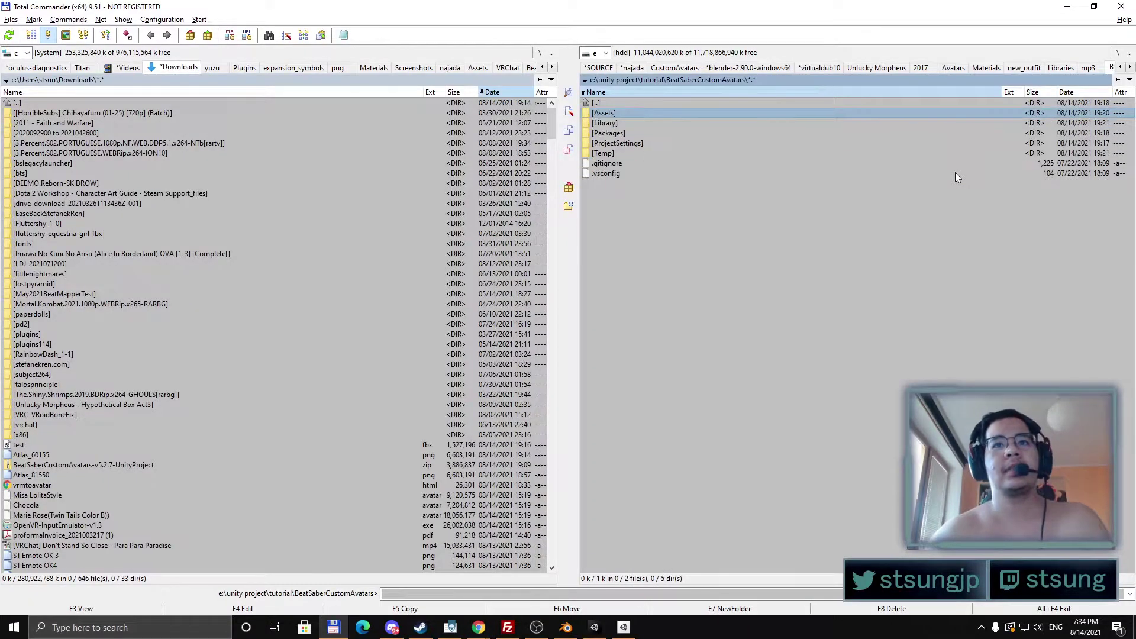
pyautogui.press('BackSpace')
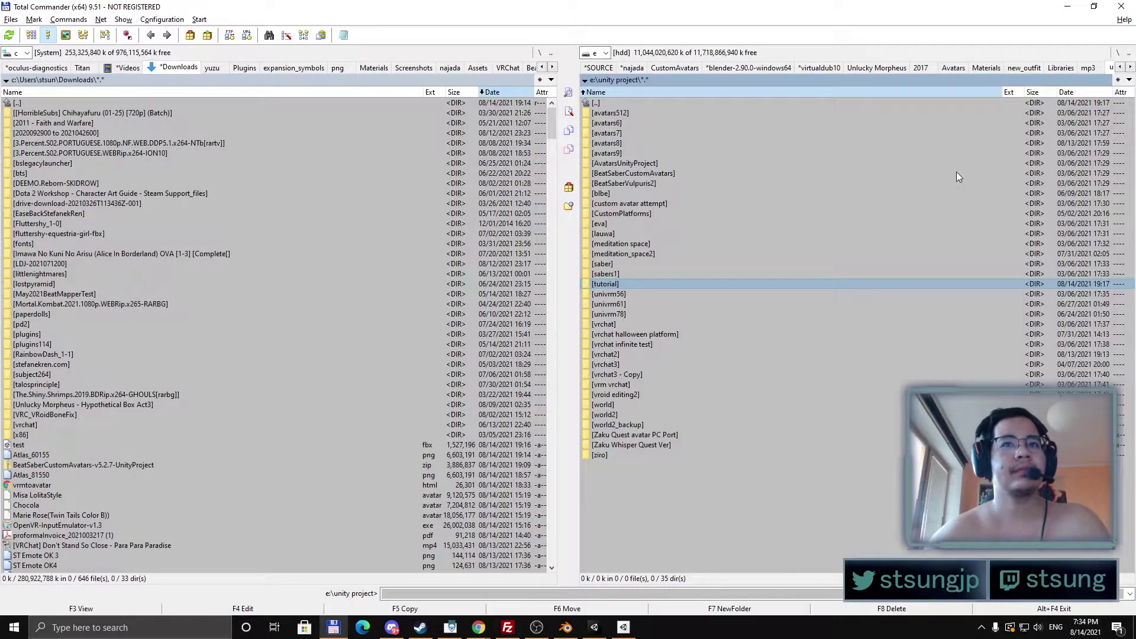
pyautogui.press('Tab')
pyautogui.press('Down')
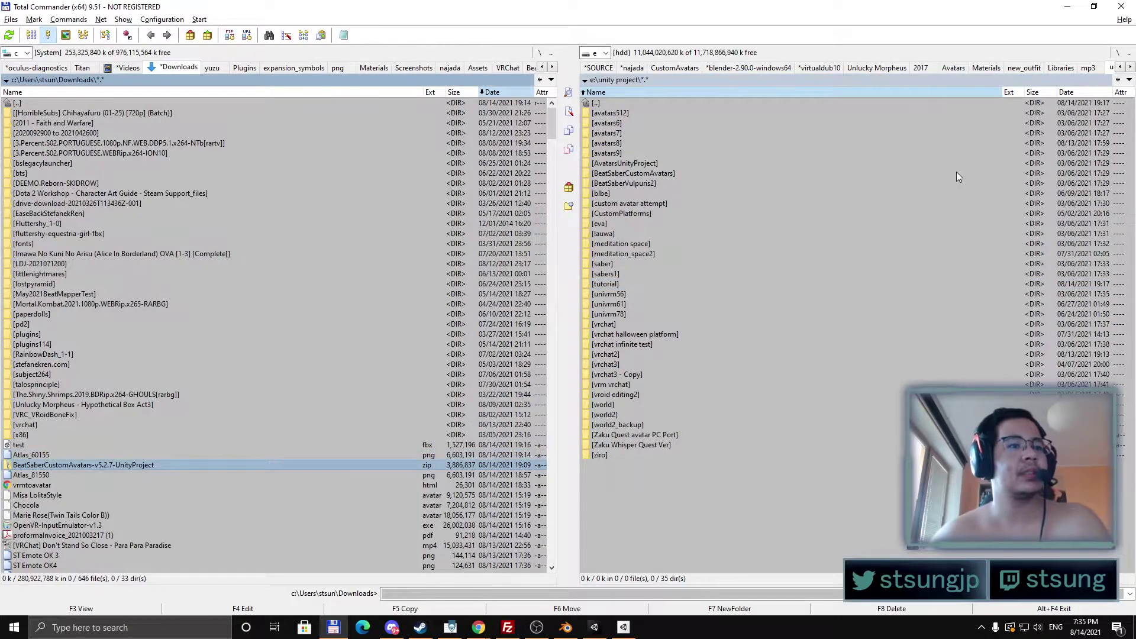
pyautogui.press('Return')
pyautogui.press('Down')
pyautogui.press('Return')
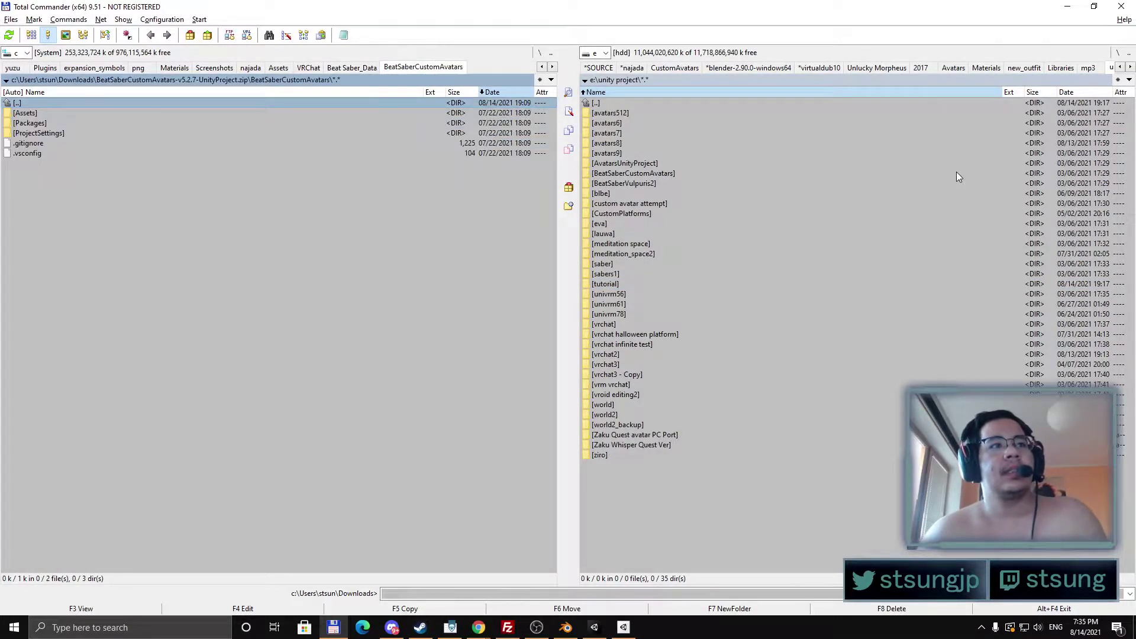
pyautogui.press('Return')
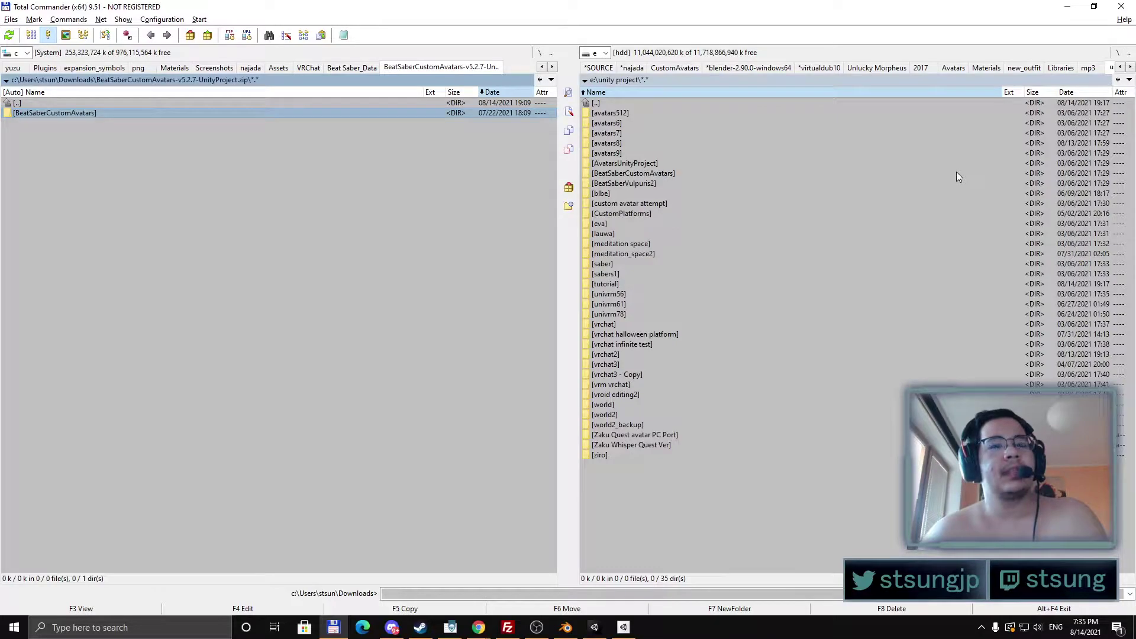
pyautogui.press('Tab')
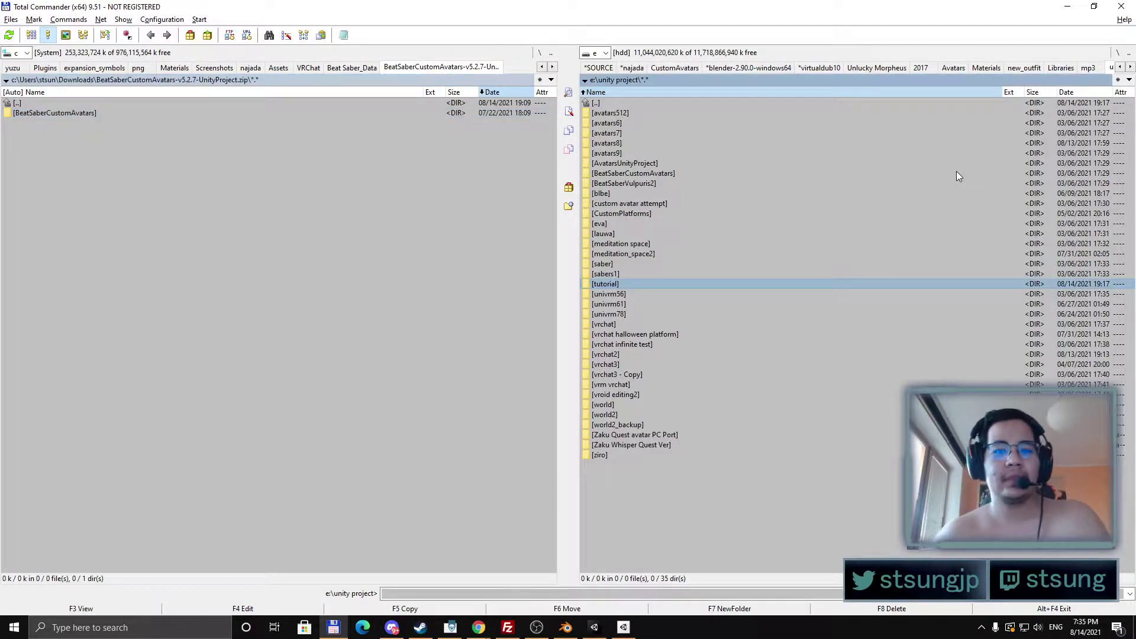
# Step: Create a new folder named tutorial1 in e:\unity project and open it
pyautogui.press('F7')
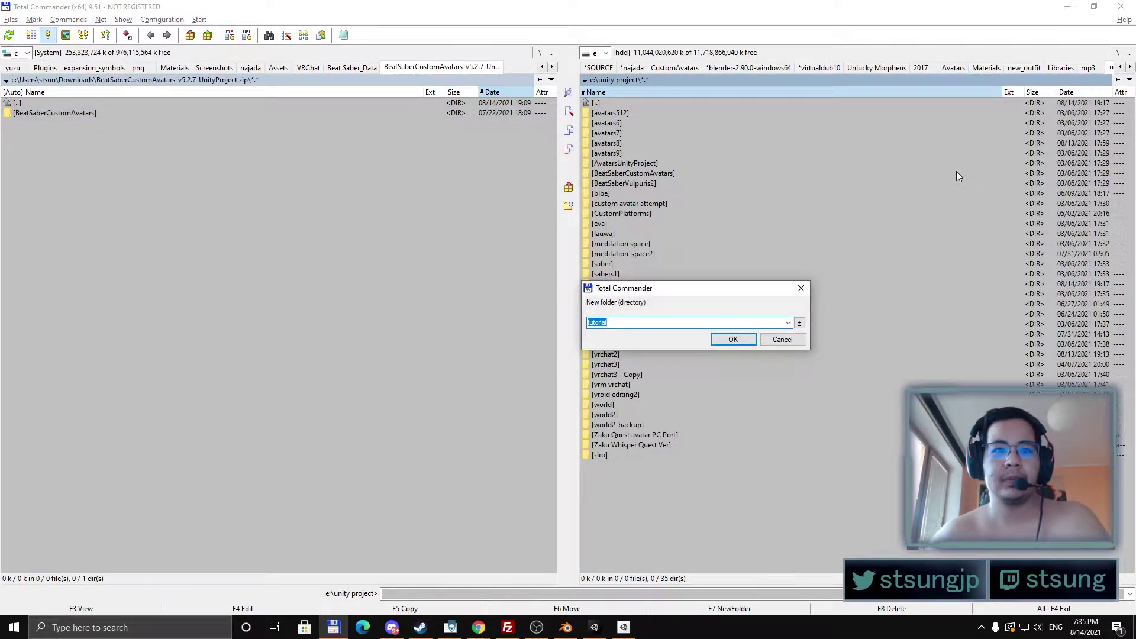
pyautogui.press('Return')
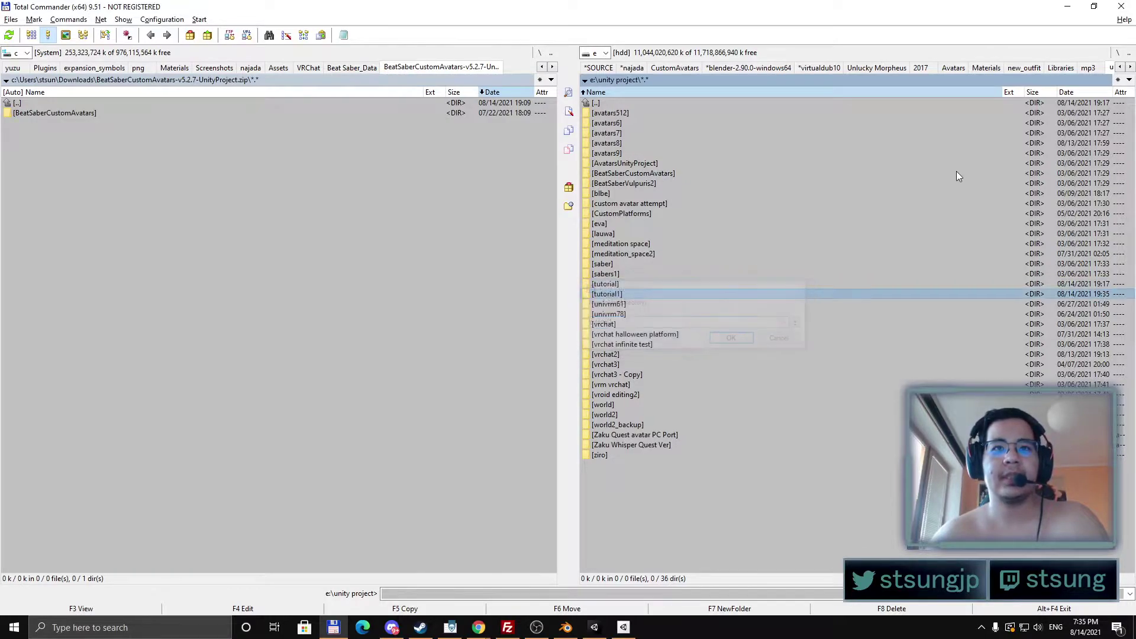
pyautogui.press('Return')
# Step: Mark all items in the zip's BeatSaberCustomAvatars folder and extract them into tutorial1
pyautogui.press('Tab')
pyautogui.press('Return')
pyautogui.press('KP_Multiply')
pyautogui.press('Down')
pyautogui.press('space')
pyautogui.press('space')
pyautogui.press('space')
pyautogui.press('F5')
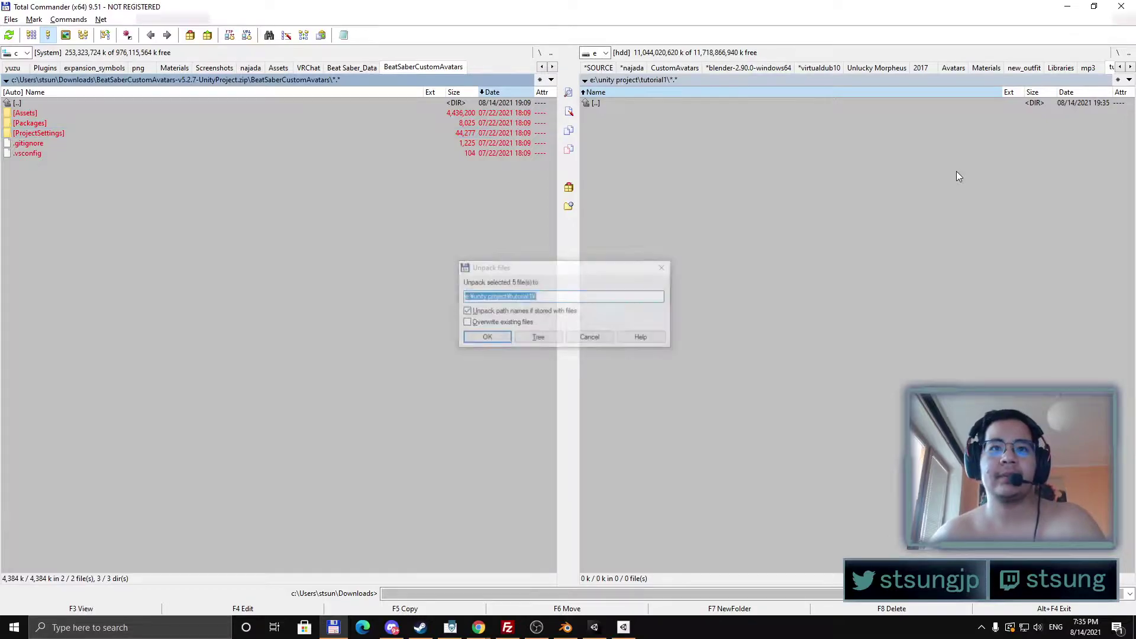
pyautogui.press('Return')
pyautogui.press('Tab')
pyautogui.press('BackSpace')
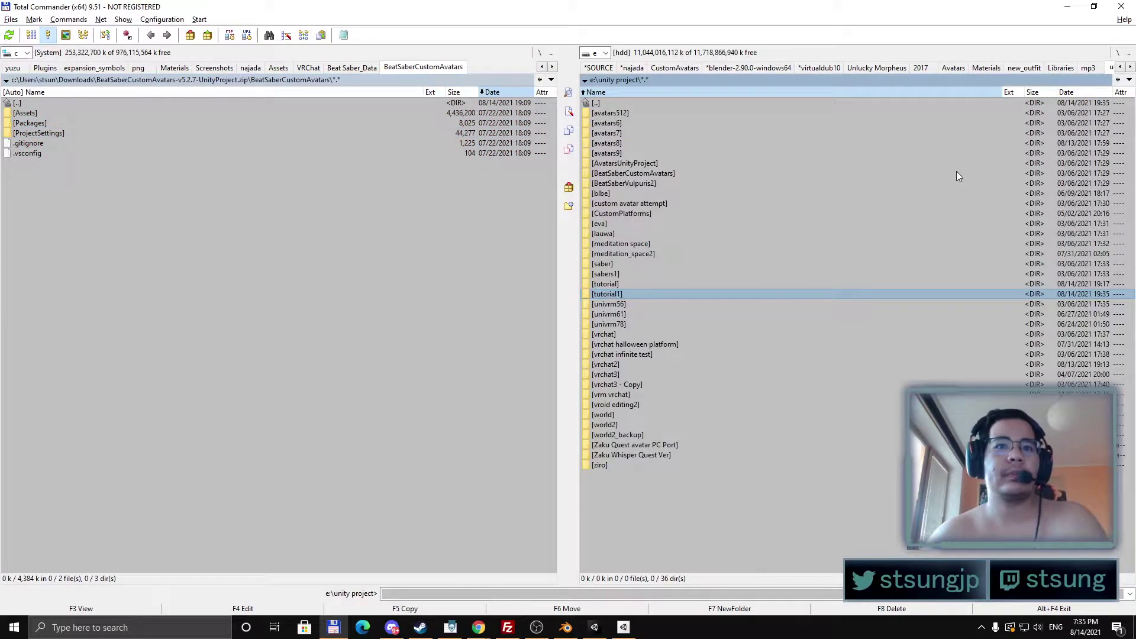
pyautogui.press('Tab')
pyautogui.press('BackSpace')
pyautogui.hotkey('alt', 'Tab')
pyautogui.hotkey('alt', 'Tab')
pyautogui.hotkey('alt', 'Tab')
pyautogui.hotkey('alt', 'Tab')
pyautogui.hotkey('alt', 'Tab')
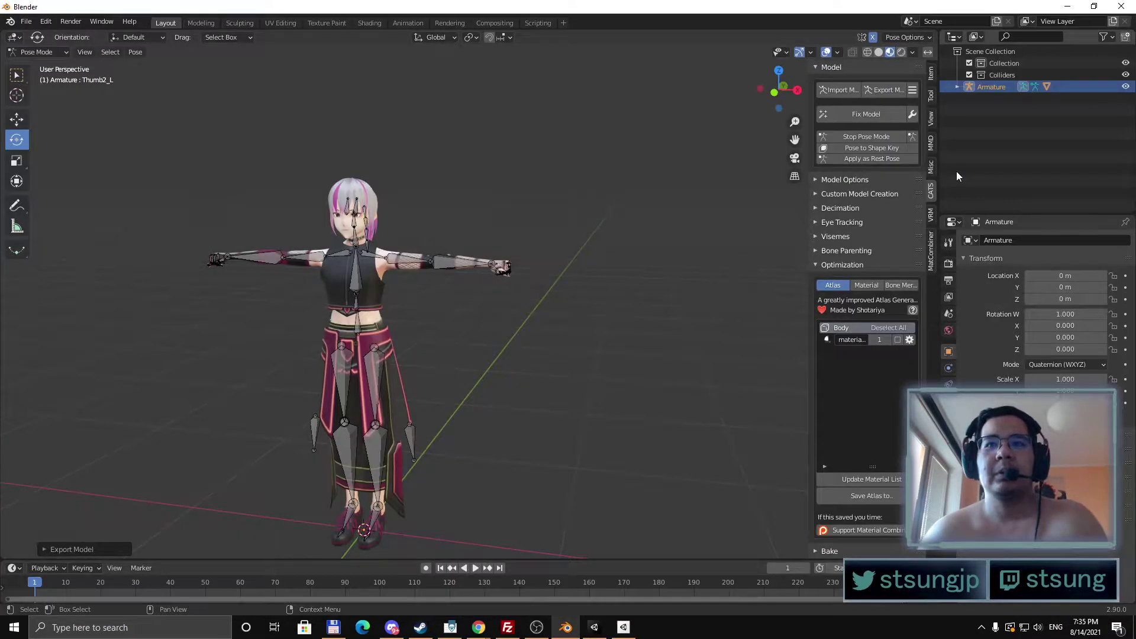
# Step: Start a new General scene without saving and delete the default camera, cube and light
pyautogui.click(32, 21)
pyautogui.moveTo(48, 35)
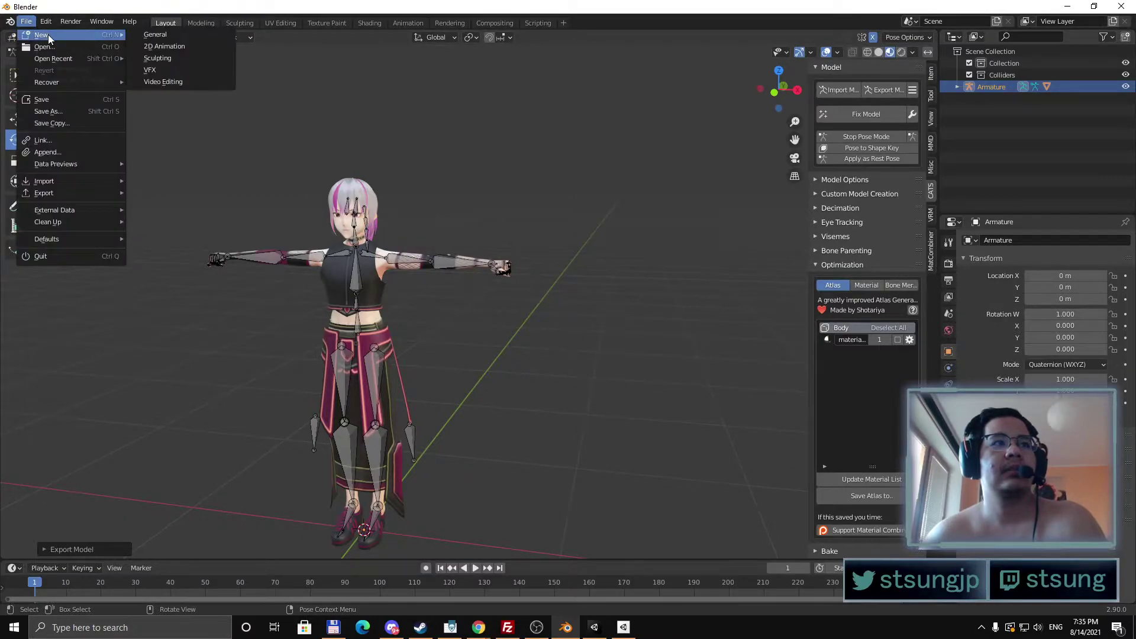
pyautogui.click(139, 34)
pyautogui.click(590, 335)
pyautogui.moveTo(231, 152); pyautogui.dragTo(647, 396)
pyautogui.press('Delete')
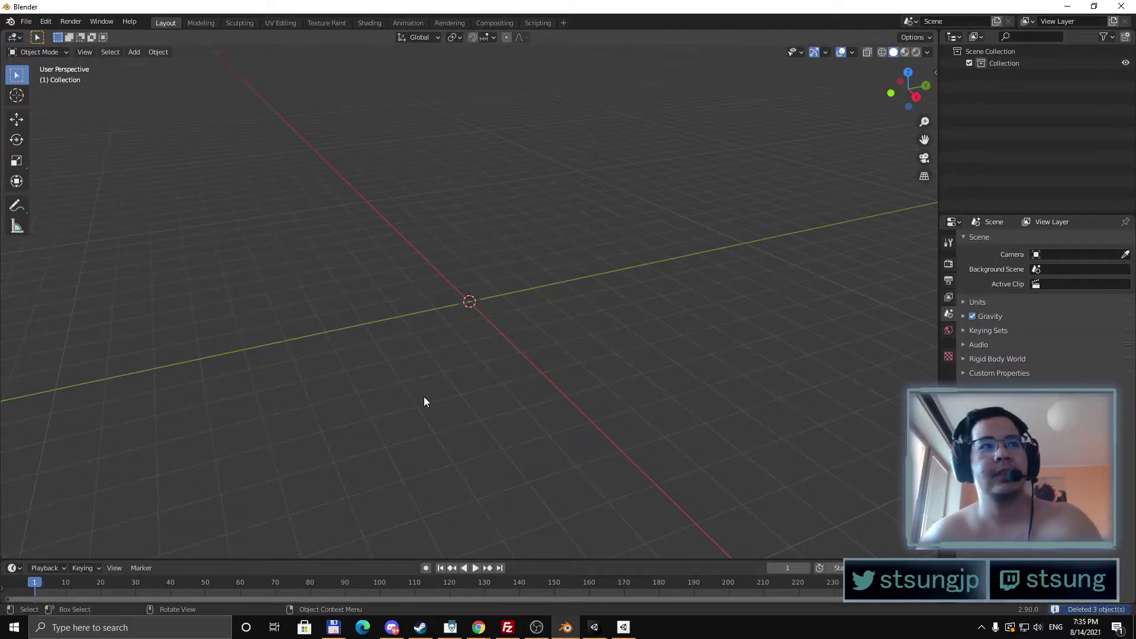
# Step: Look through the File import options, then open Edit > Preferences on the Add-ons list
pyautogui.click(31, 21)
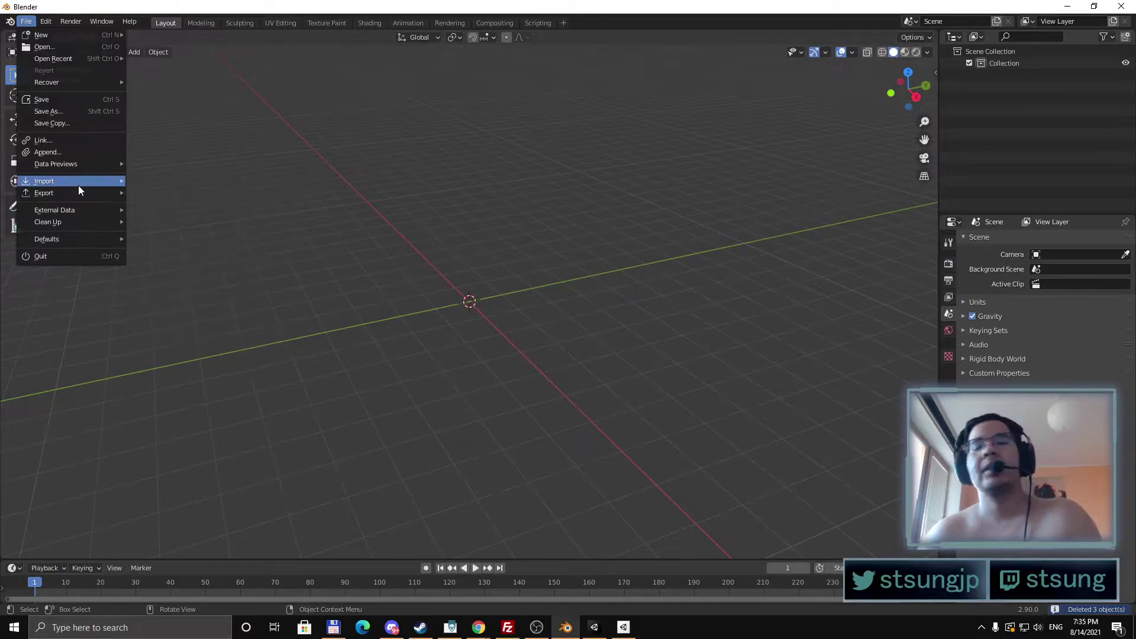
pyautogui.moveTo(83, 184)
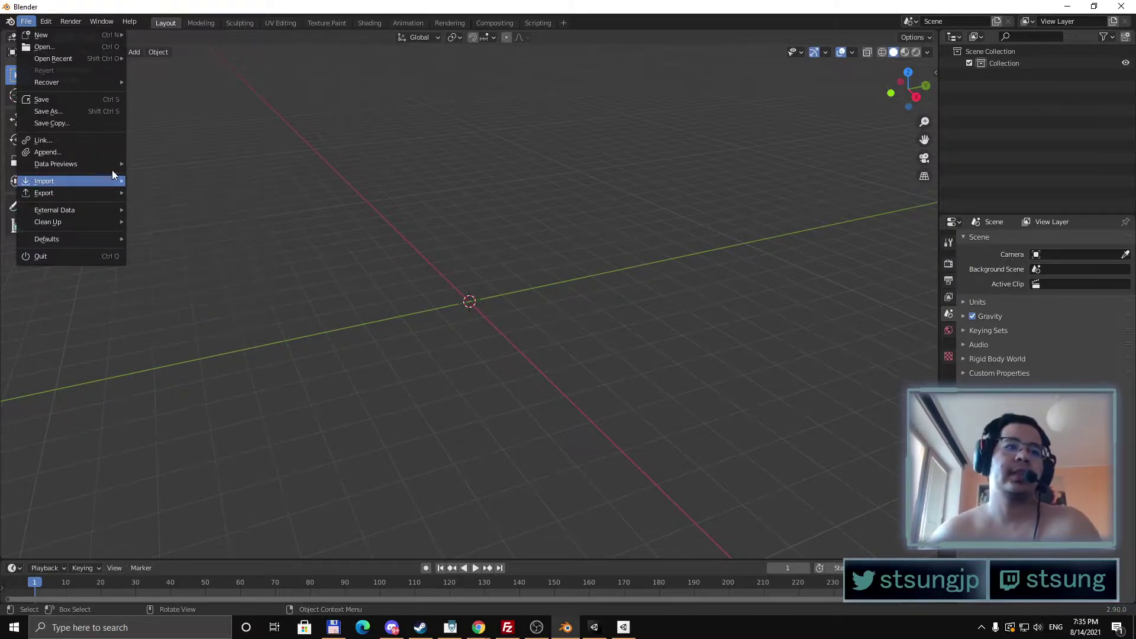
pyautogui.moveTo(95, 164)
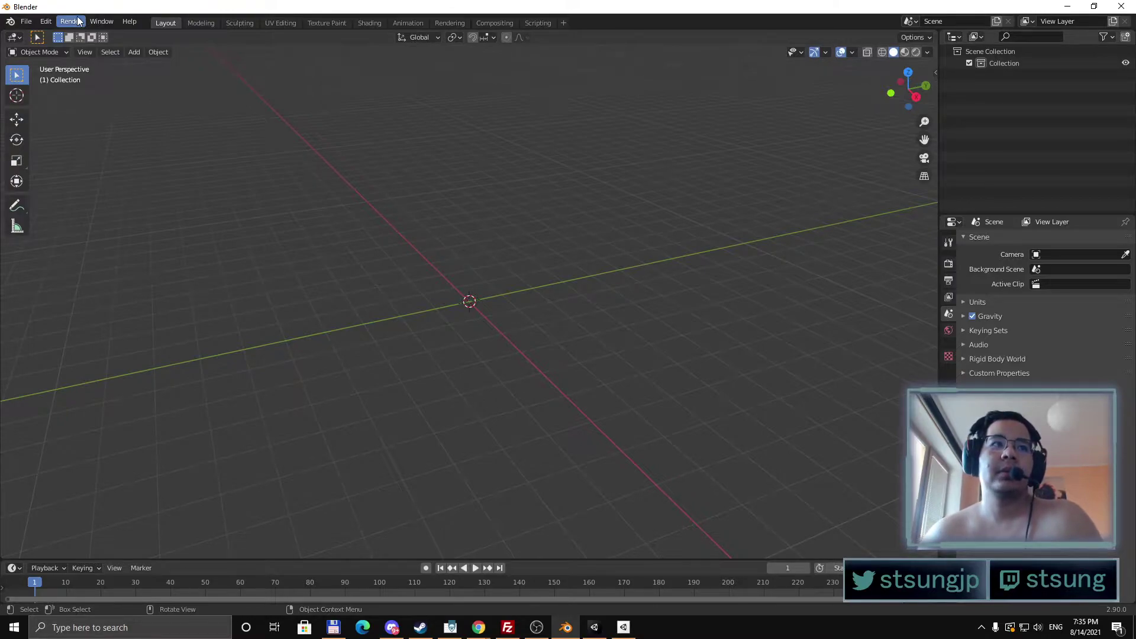
pyautogui.click(46, 25)
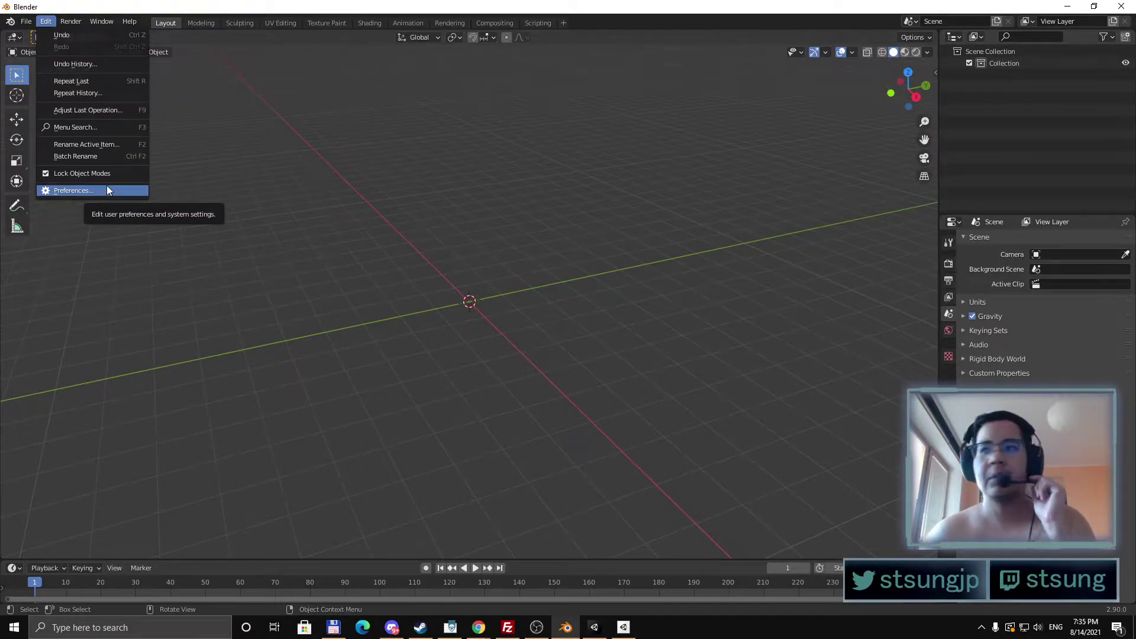
pyautogui.moveTo(83, 23)
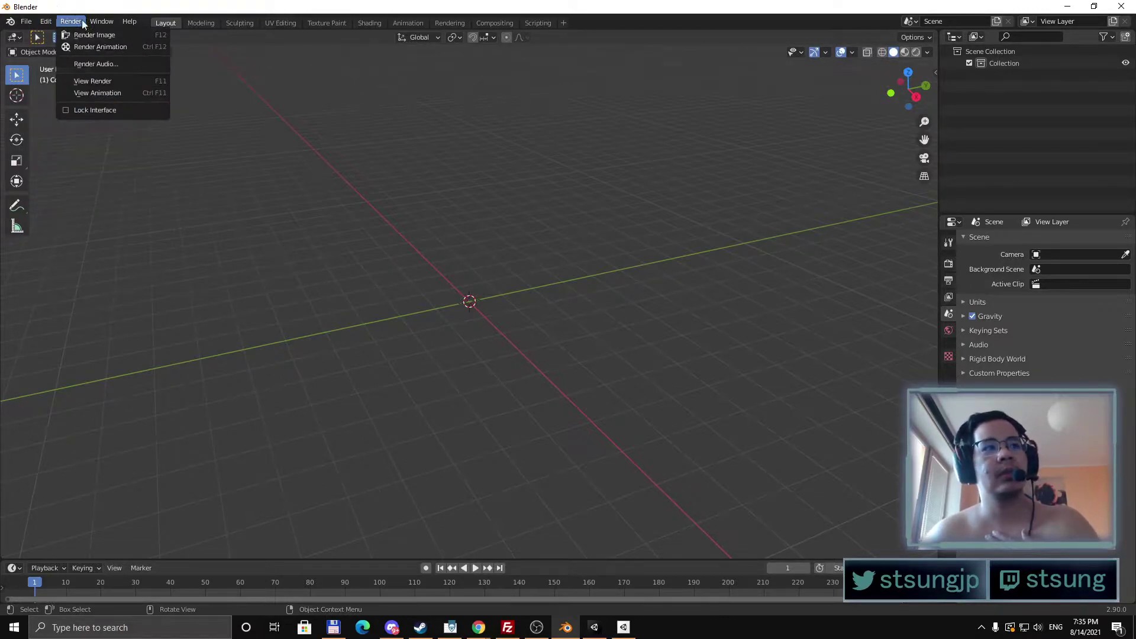
pyautogui.click(46, 22)
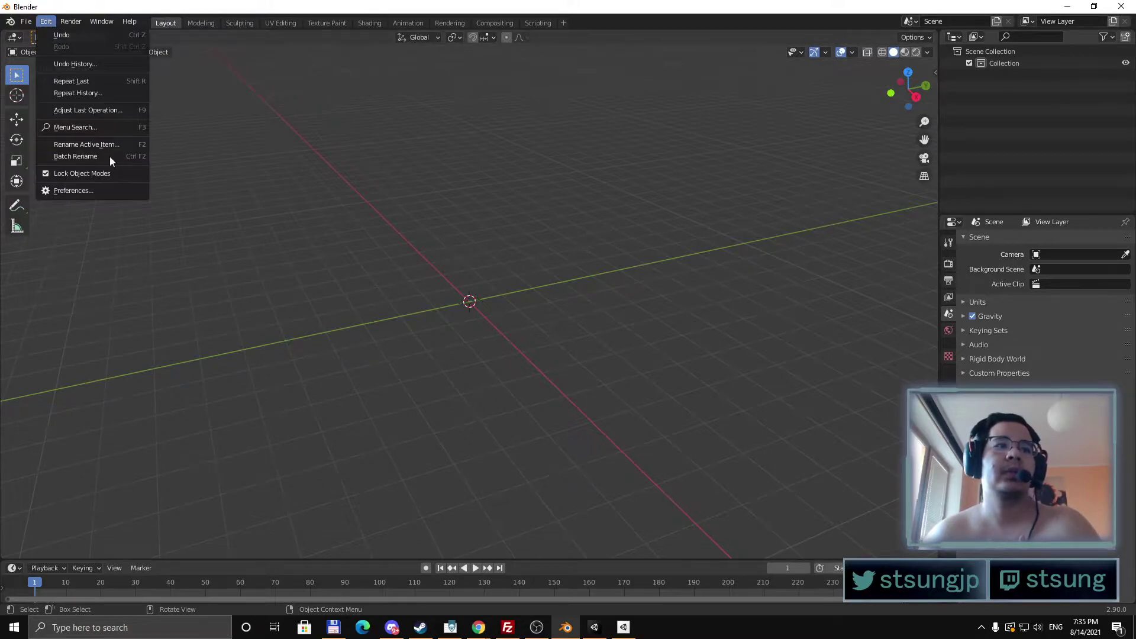
pyautogui.click(118, 189)
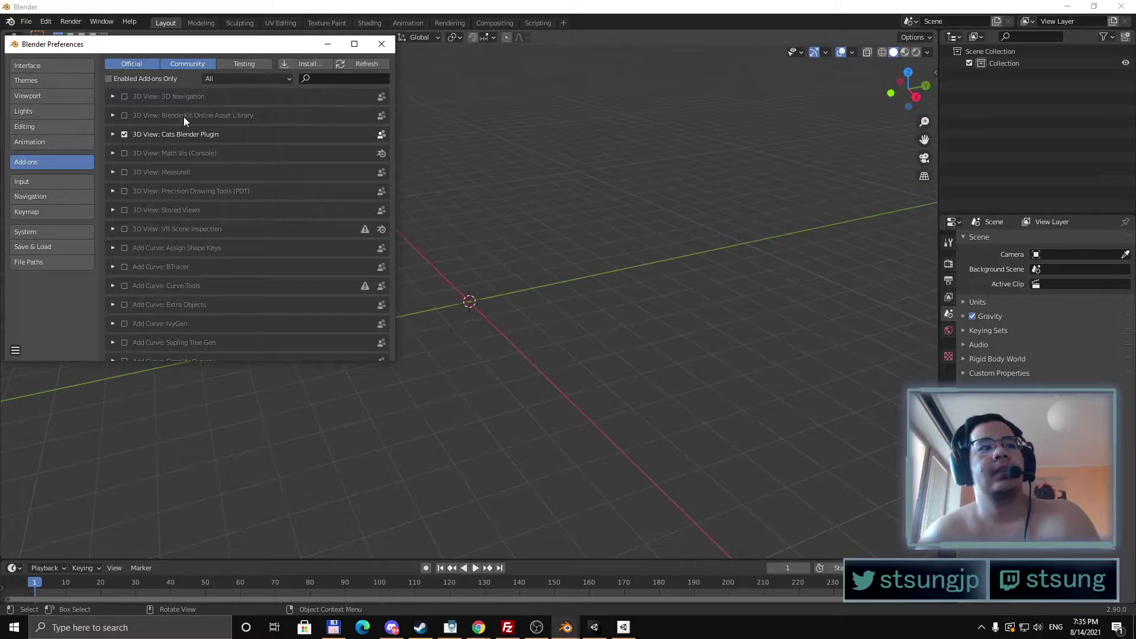
# Step: Browse Downloads in the add-on installer, picking the Cats 0-18-0 zip, then the VRM add-on zip
pyautogui.click(293, 65)
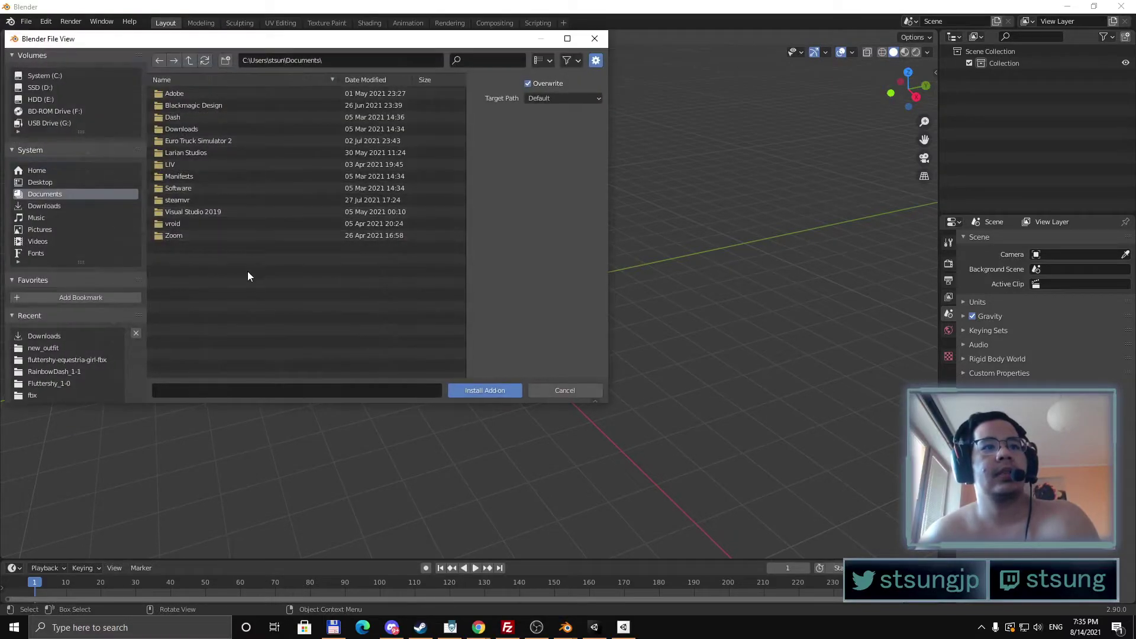
pyautogui.click(94, 335)
pyautogui.scroll(-10, 361, 261)
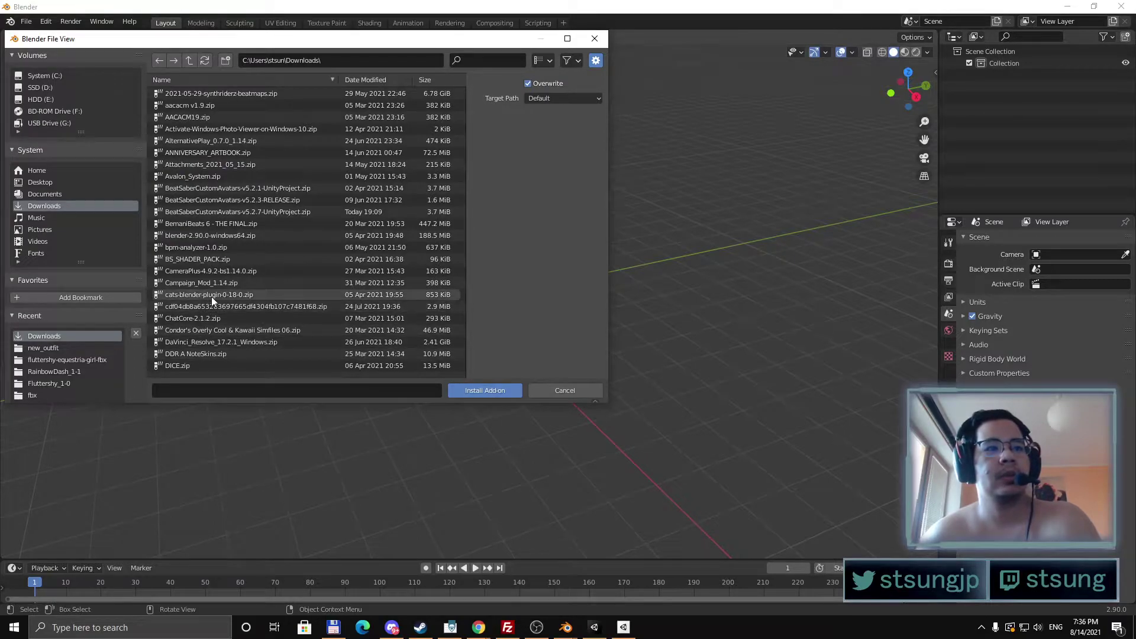
pyautogui.click(229, 294)
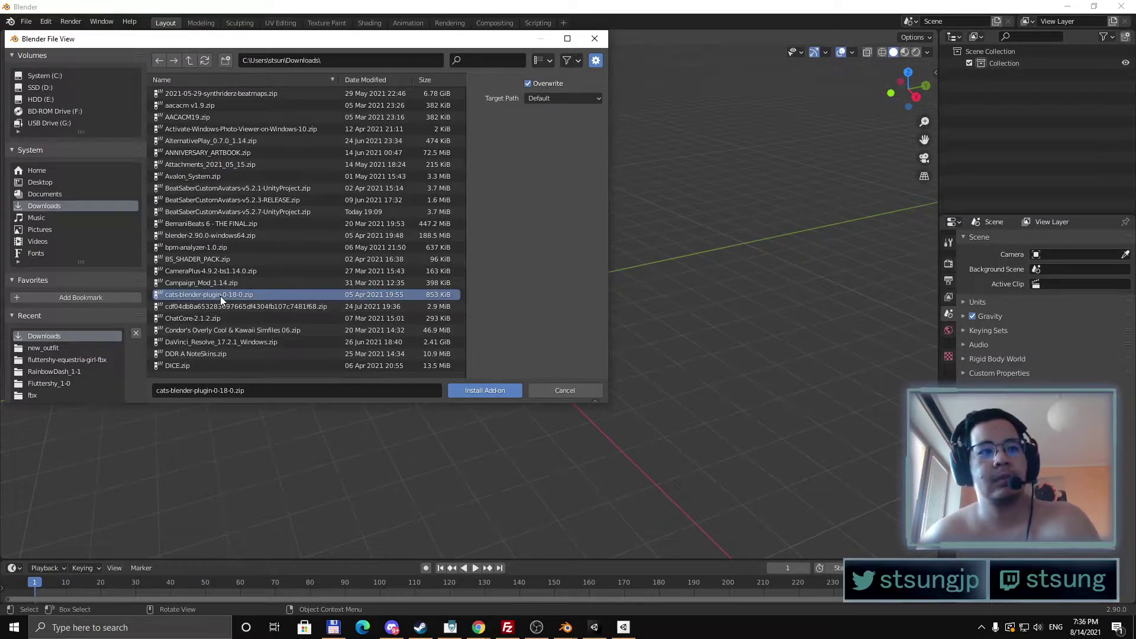
pyautogui.scroll(-8, 364, 325)
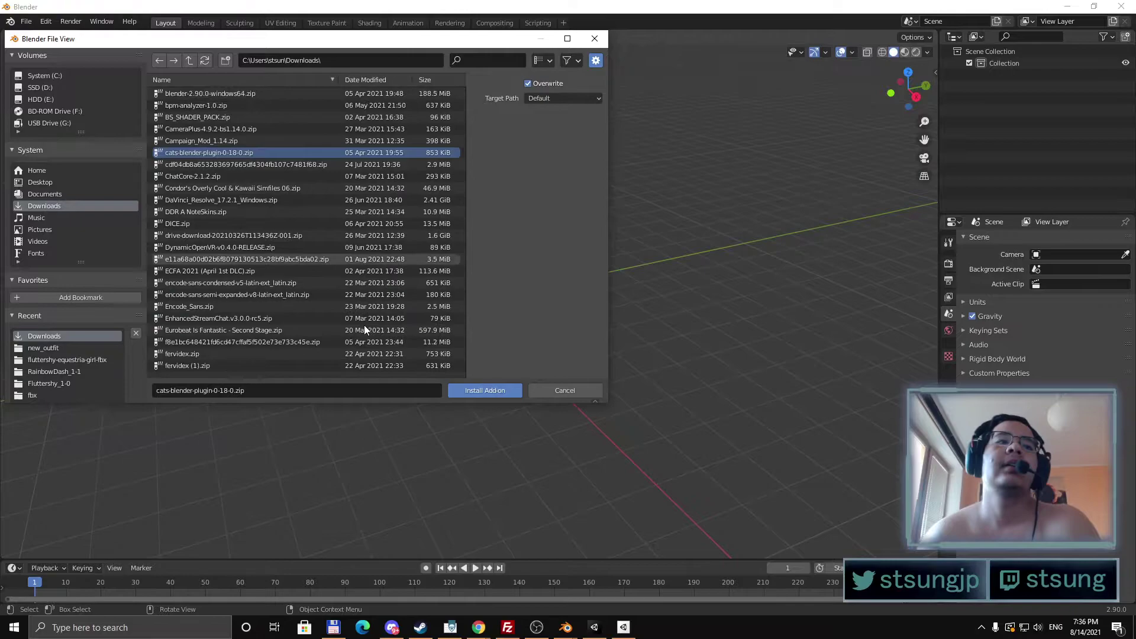
pyautogui.scroll(-8, 355, 290)
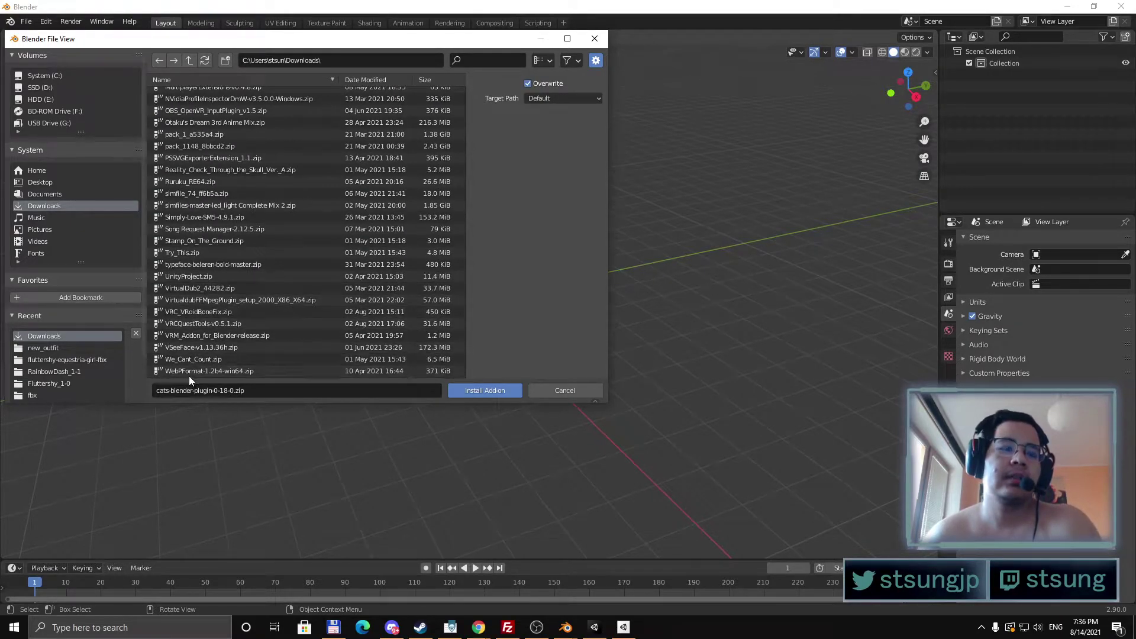
pyautogui.click(204, 334)
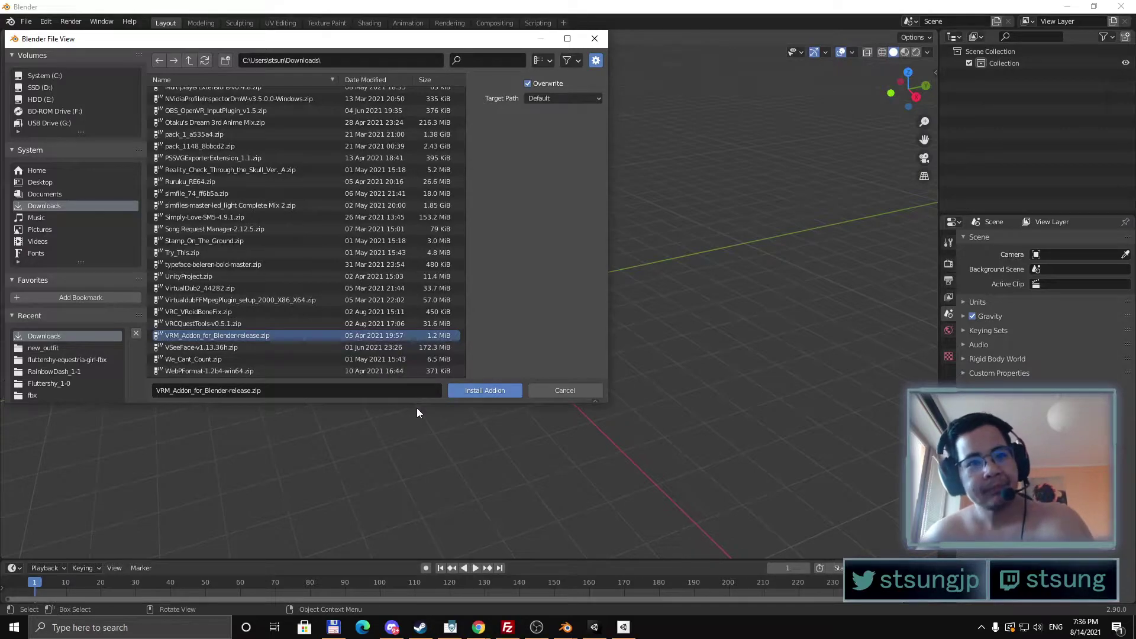
# Step: Cancel the install, close Preferences, and bring up the Import formats list showing VRM
pyautogui.click(586, 388)
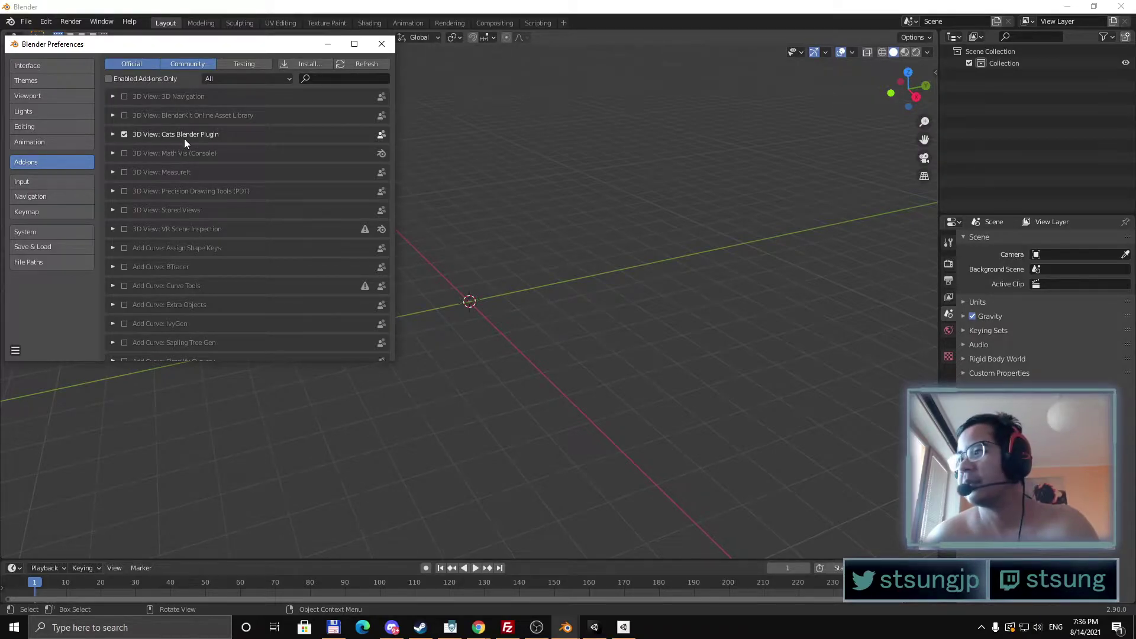
pyautogui.click(382, 44)
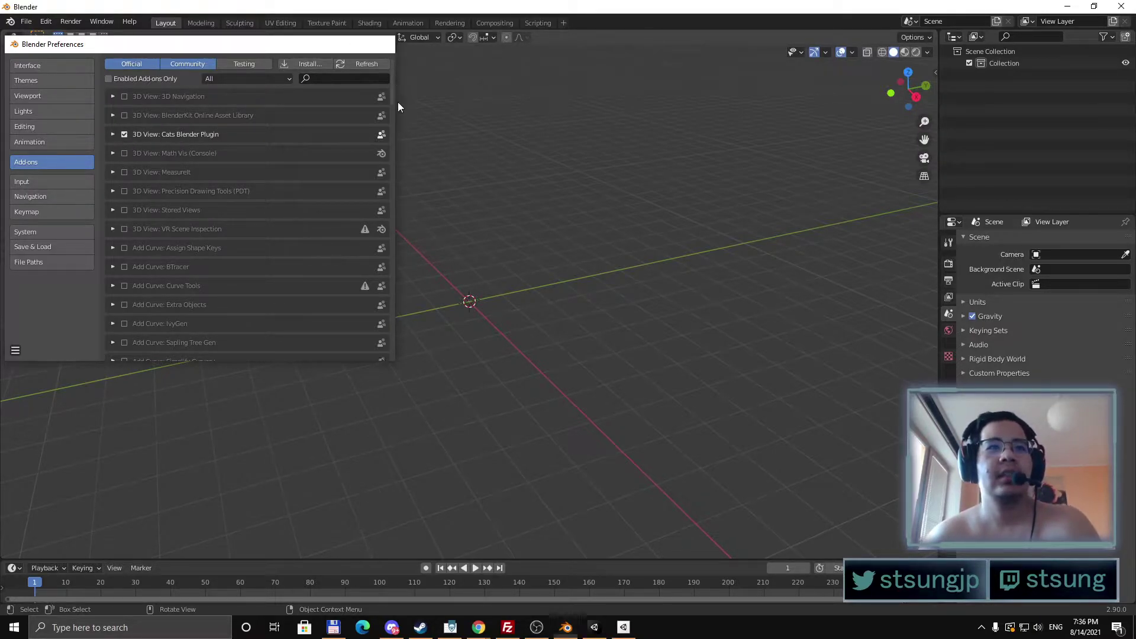
pyautogui.click(26, 21)
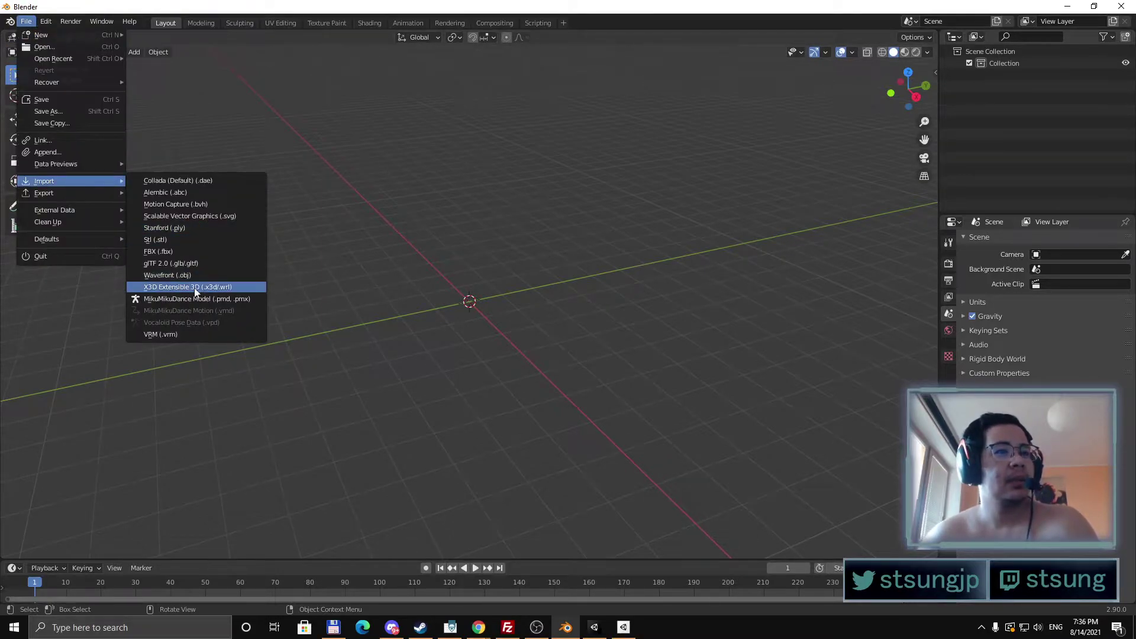
# Step: Import the ren goth3.vrm avatar from the new_outfit folder as VRM
pyautogui.click(178, 335)
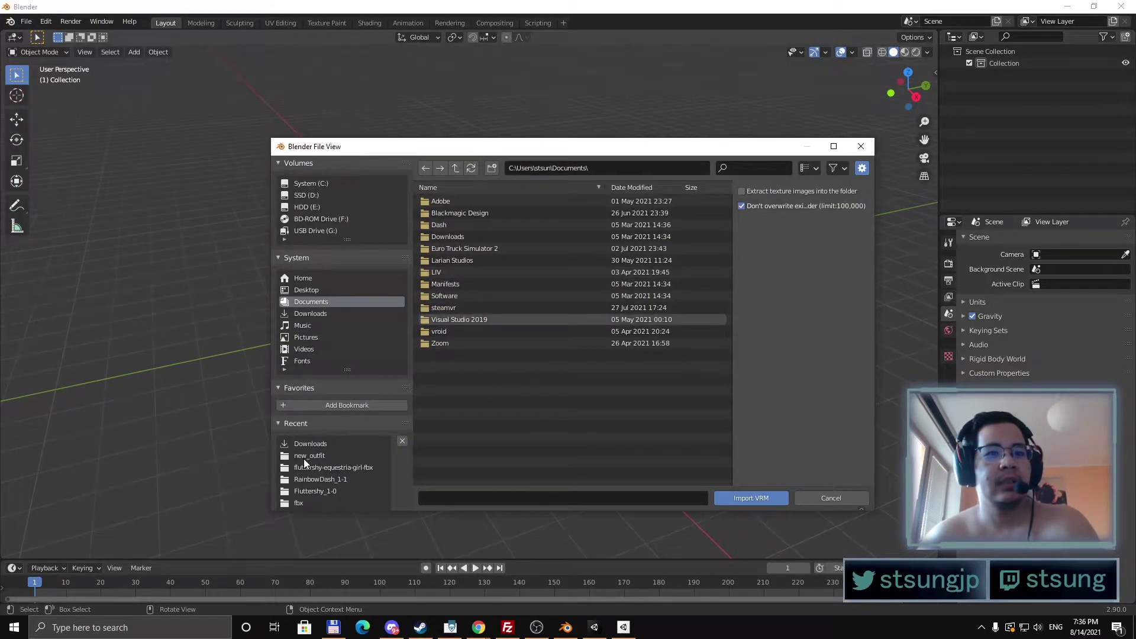
pyautogui.click(327, 457)
pyautogui.click(519, 201)
pyautogui.doubleClick(527, 199)
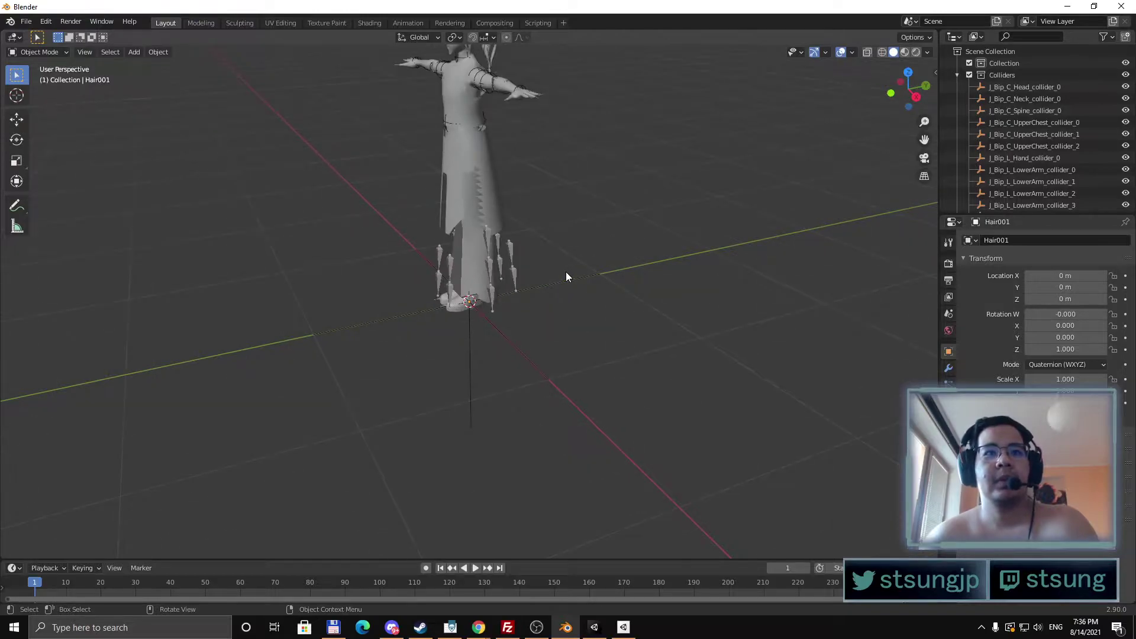
# Step: Run Cats Fix Model from the side panel's CATS tab on the imported avatar
pyautogui.press('n')
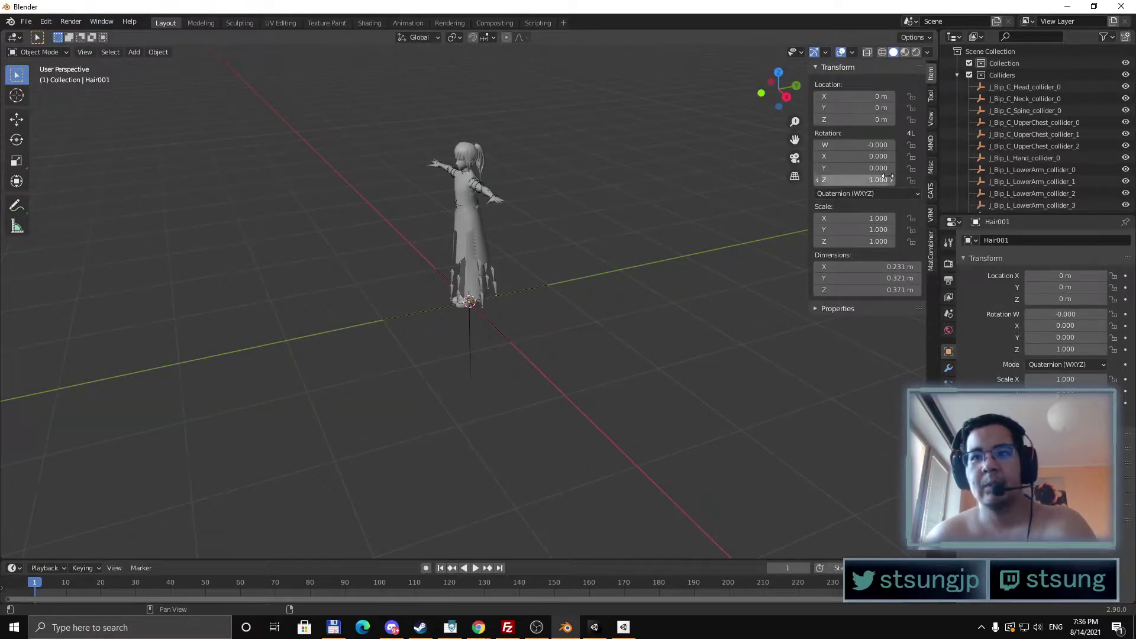
pyautogui.click(932, 190)
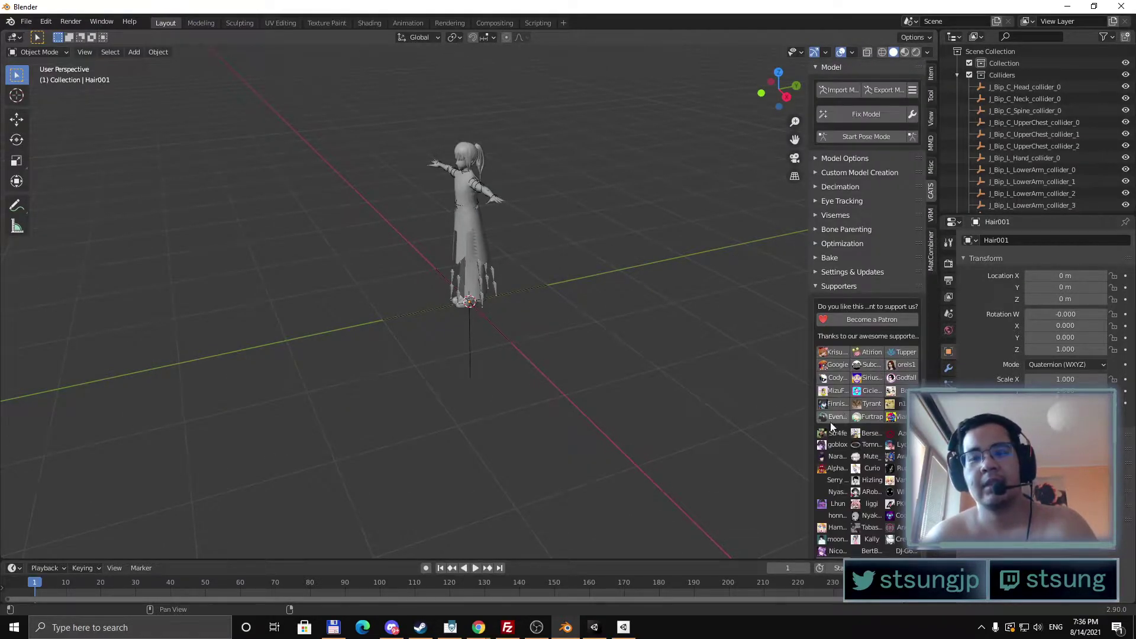
pyautogui.click(859, 117)
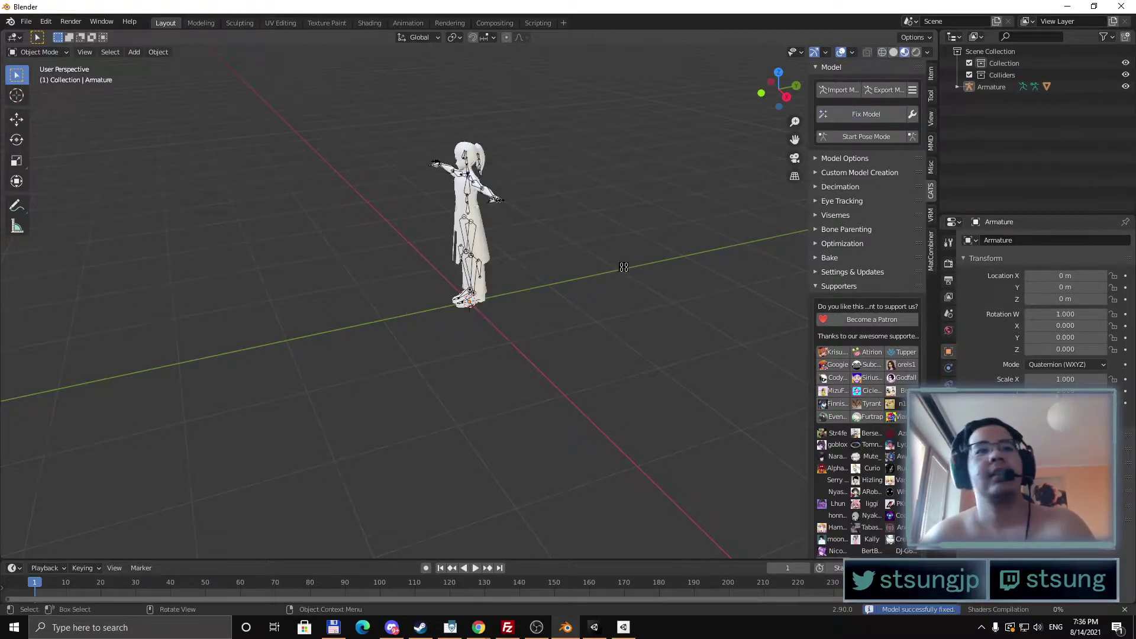
# Step: Switch to Front Orthographic view and pan so the whole avatar is centred
pyautogui.scroll(5, 500, 234)
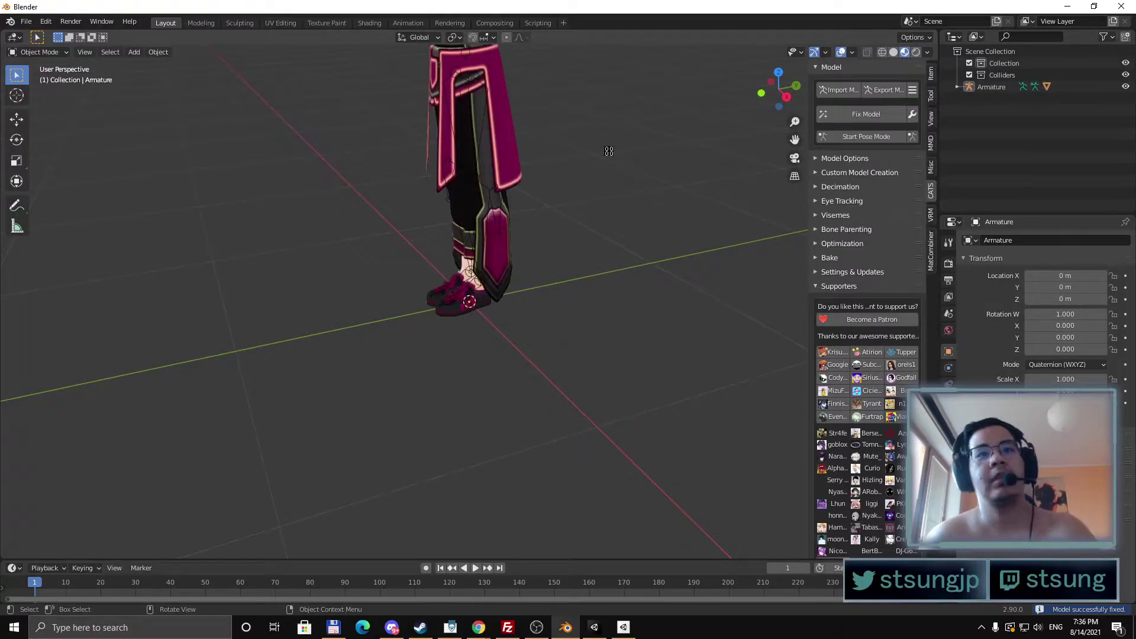
pyautogui.moveTo(757, 97)
pyautogui.mouseDown()
pyautogui.moveTo(788, 84)
pyautogui.moveTo(763, 94)
pyautogui.mouseUp()
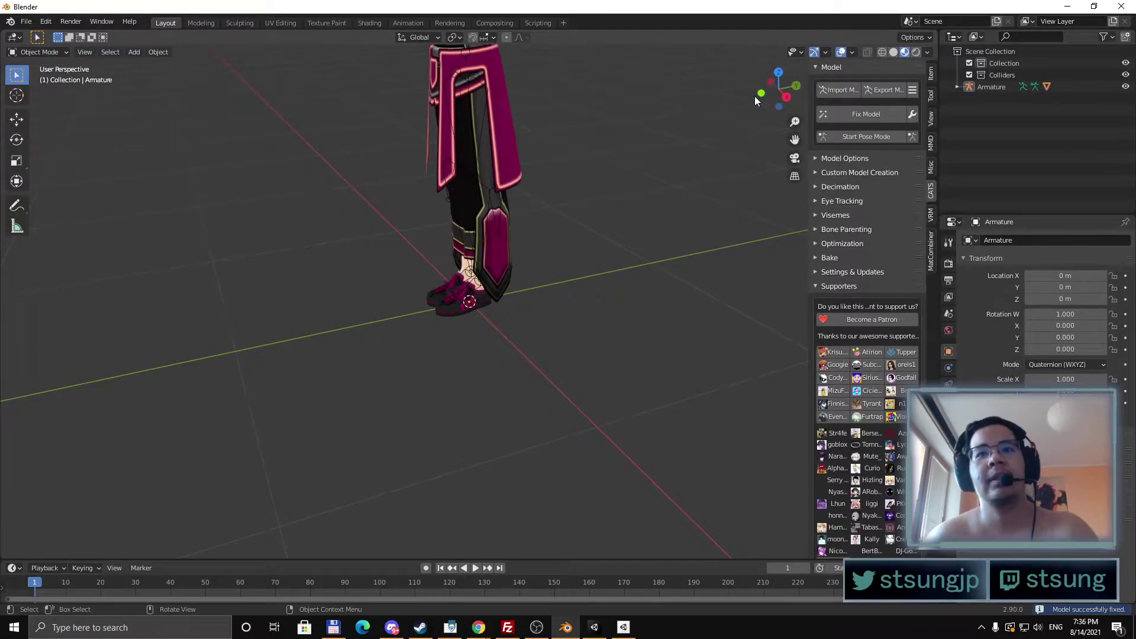
pyautogui.click(761, 93)
pyautogui.scroll(-5, 702, 112)
pyautogui.moveTo(795, 139); pyautogui.dragTo(795, 233)
pyautogui.scroll(4, 492, 294)
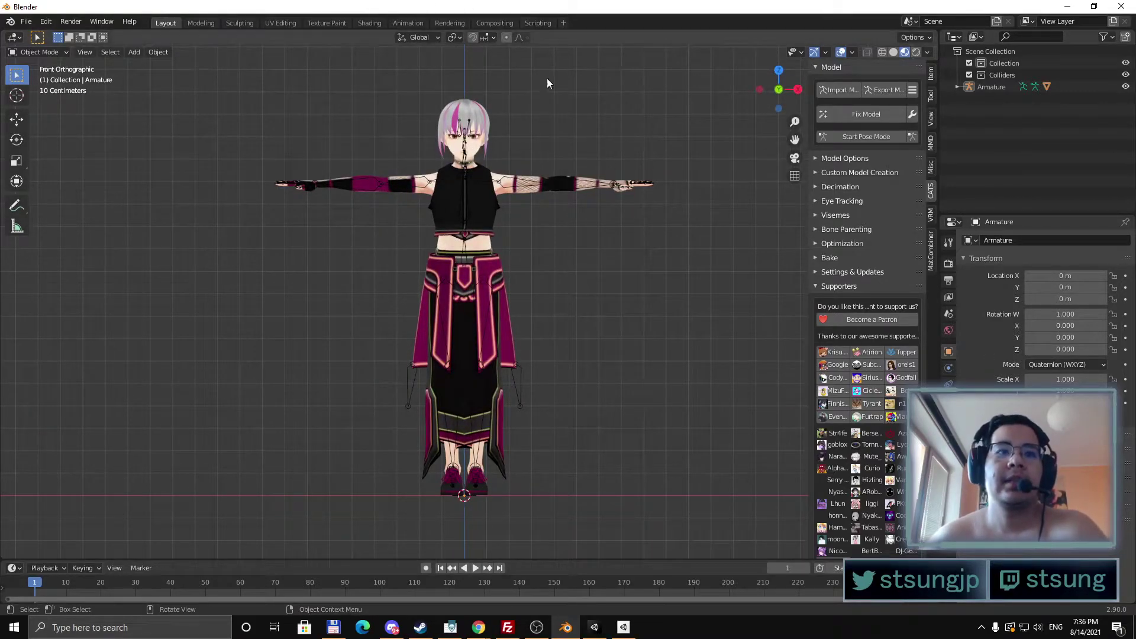
# Step: Inspect the avatar in the Shading and Modeling workspaces, selecting its armature, then return to Layout
pyautogui.click(370, 23)
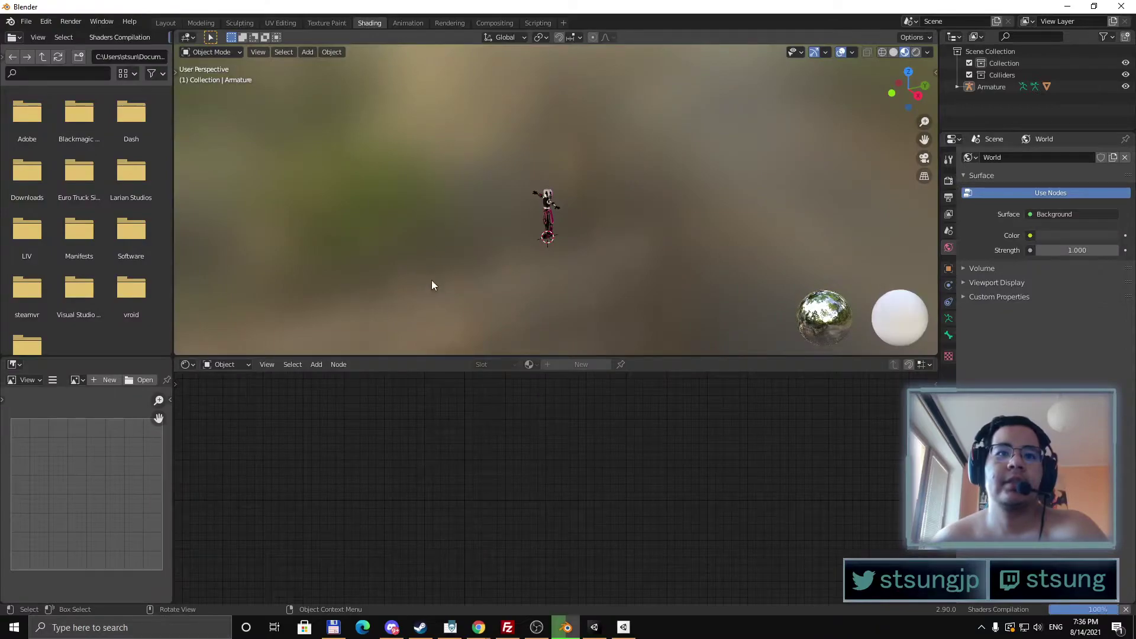
pyautogui.click(548, 203)
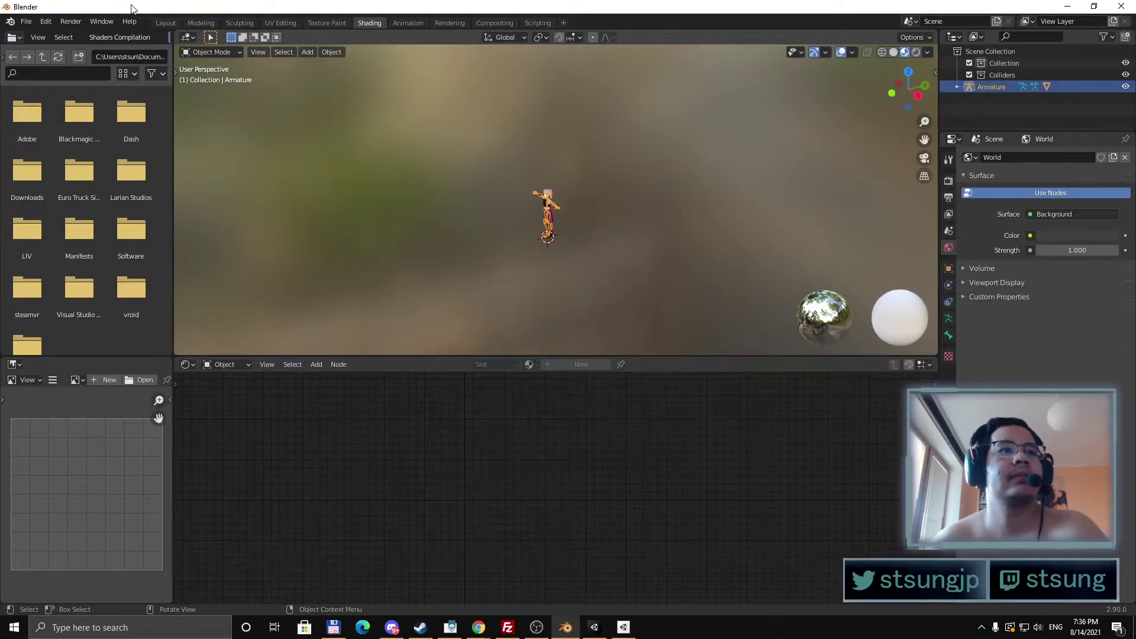
pyautogui.click(197, 22)
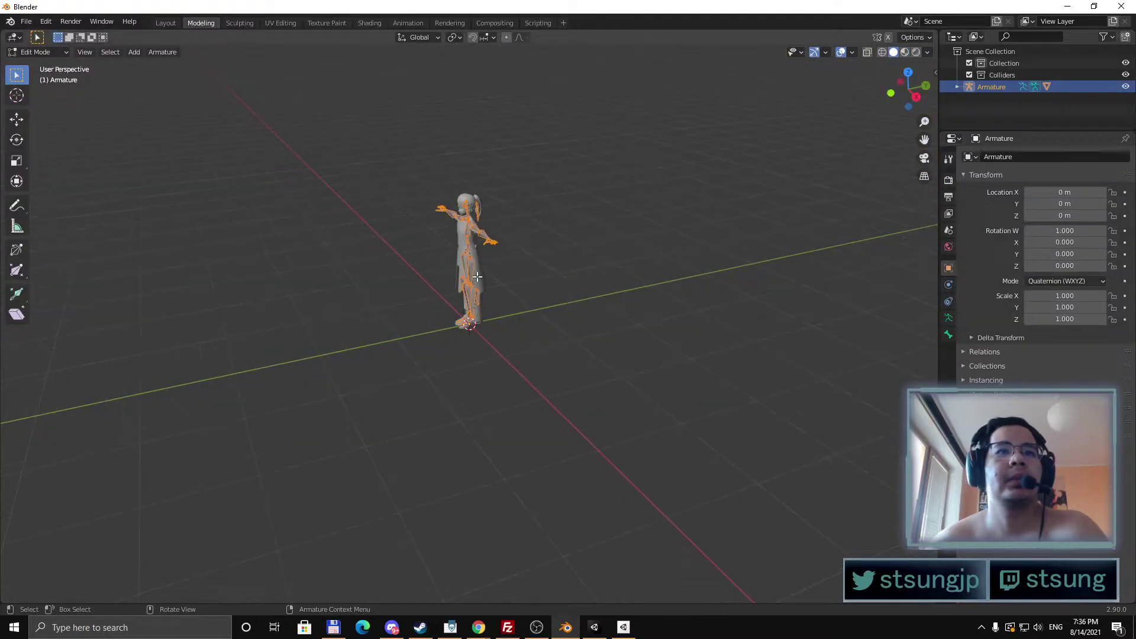
pyautogui.click(159, 22)
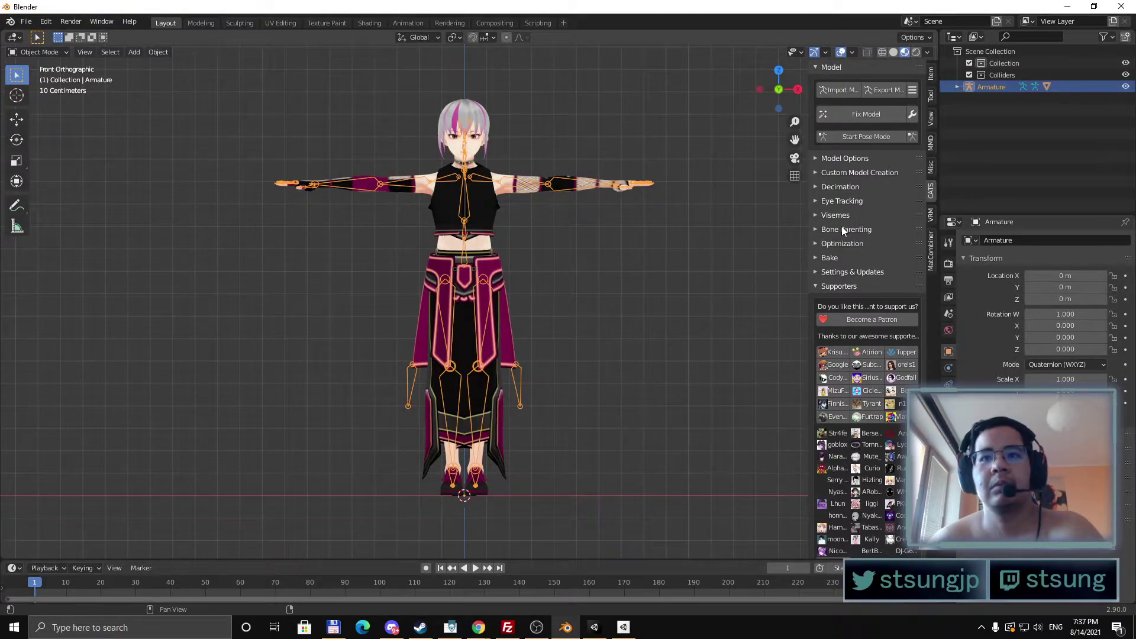
# Step: Generate the Cats material list, create the atlas in Downloads, then reselect the Armature
pyautogui.click(855, 243)
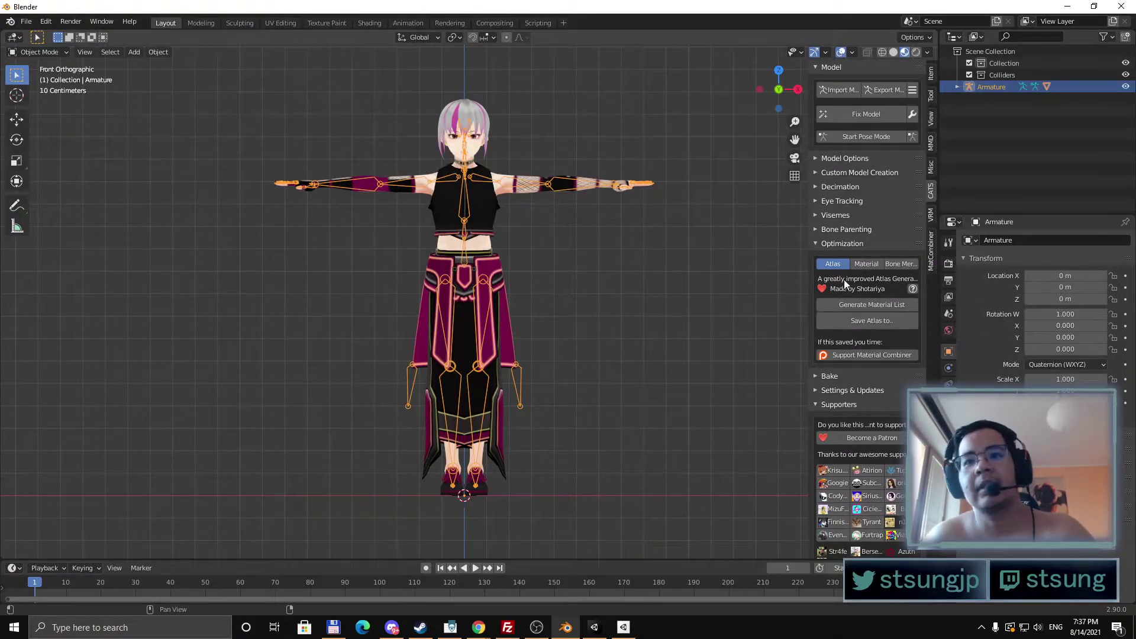
pyautogui.click(882, 303)
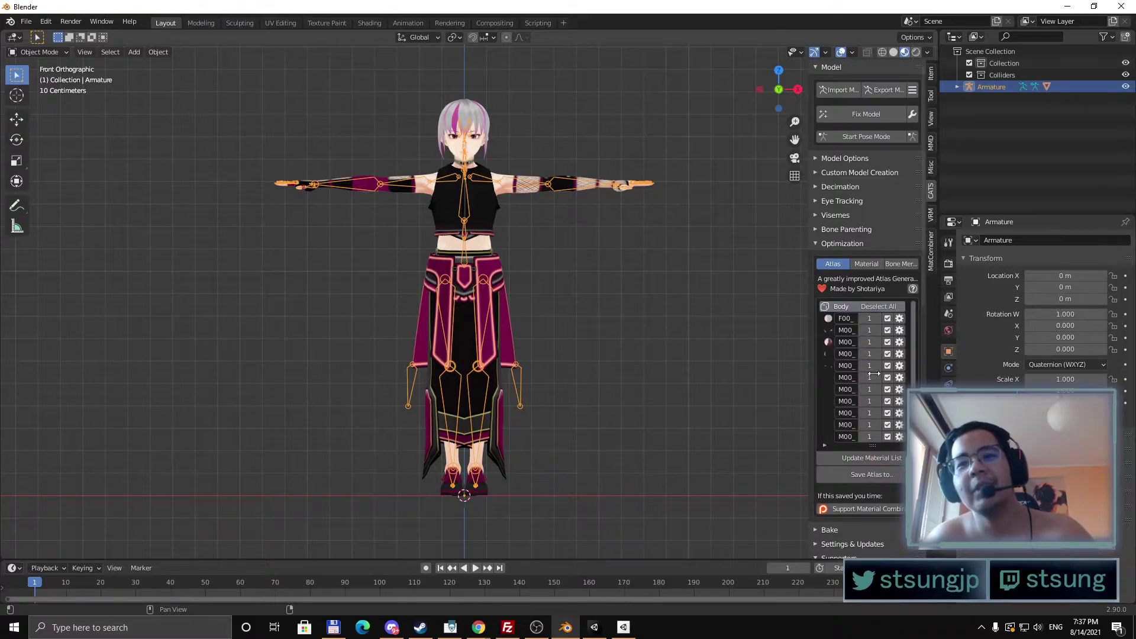
pyautogui.click(873, 475)
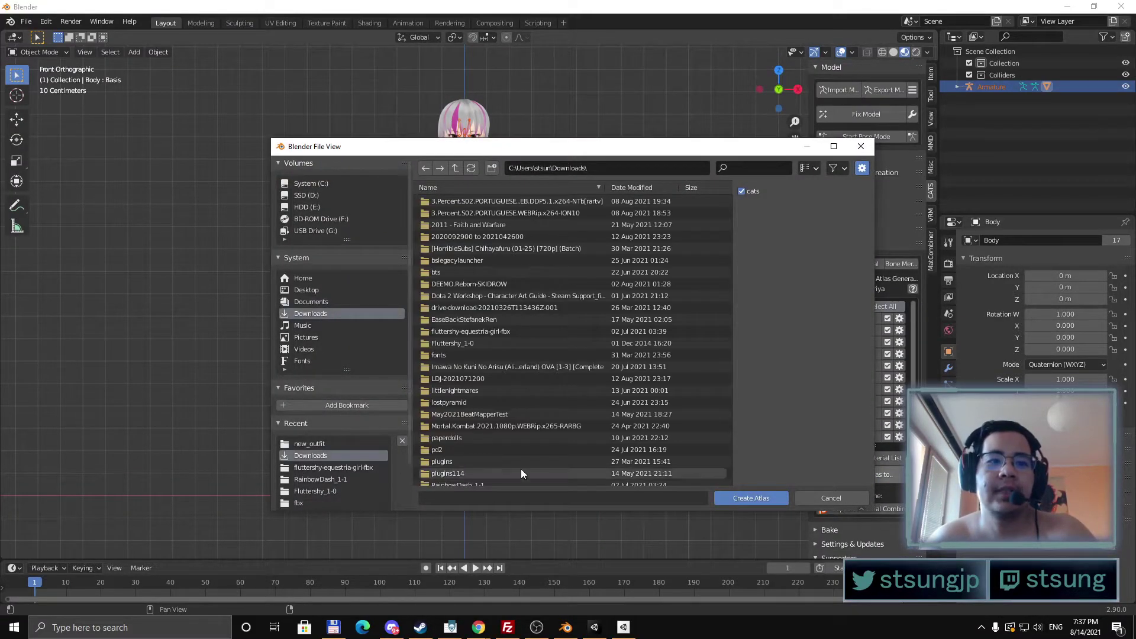
pyautogui.click(758, 500)
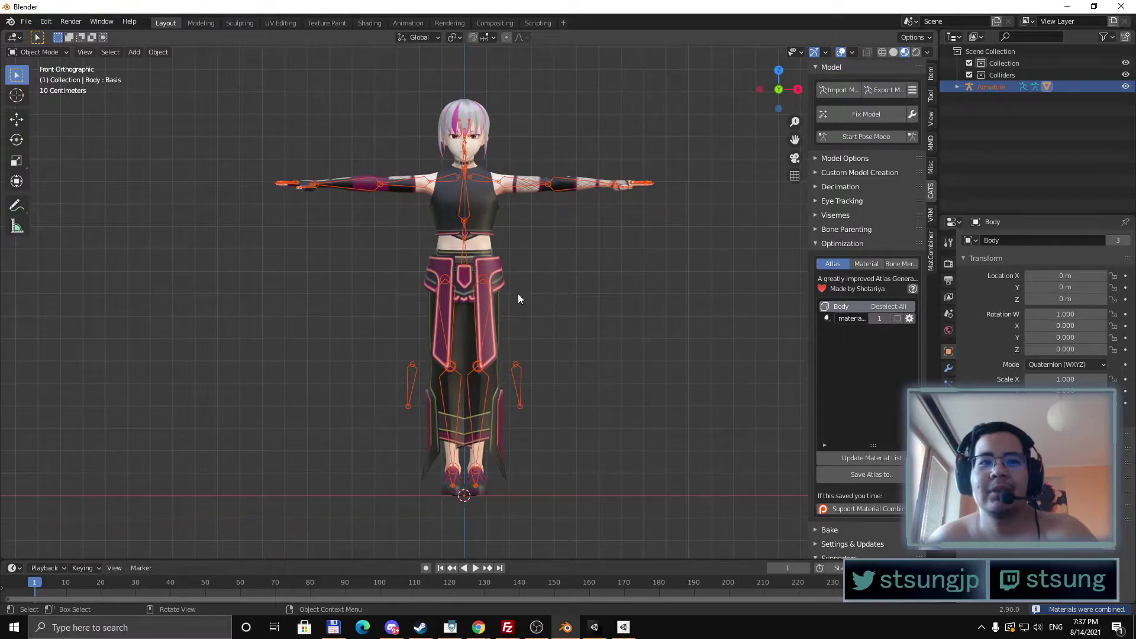
pyautogui.click(484, 325)
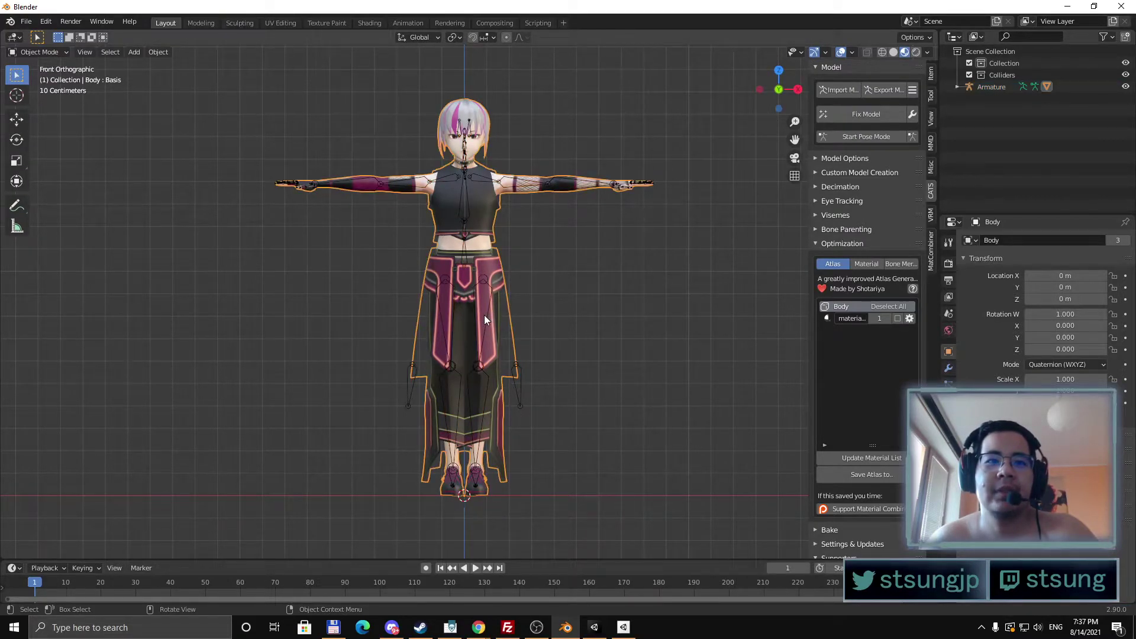
pyautogui.click(487, 316)
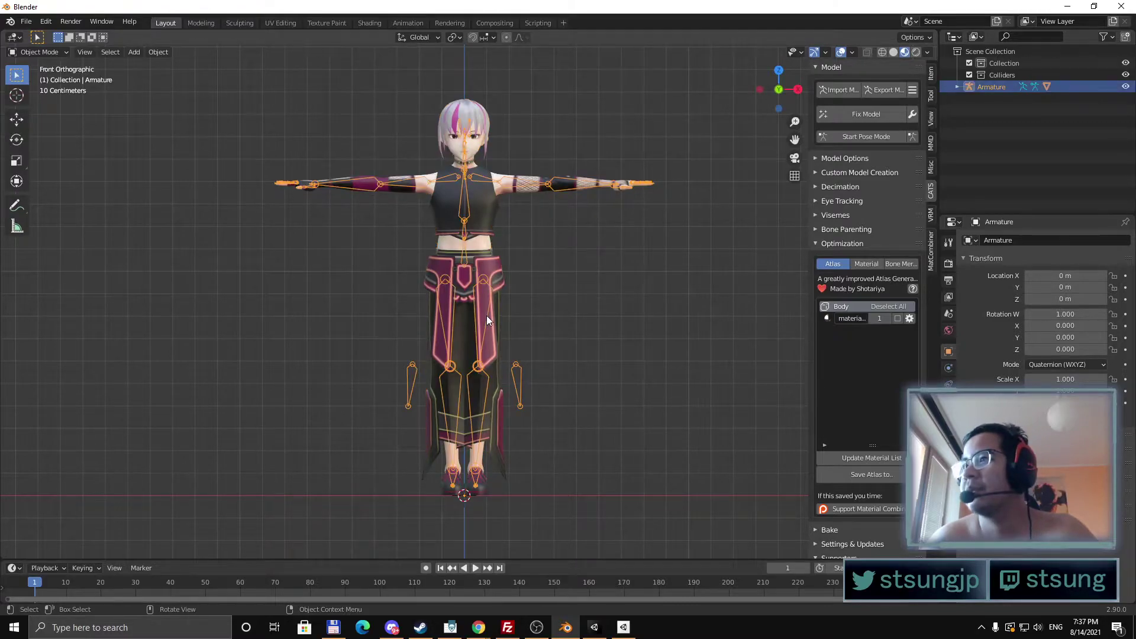
# Step: Enter Cats pose mode with X-mirror on and rotate both legs symmetrically
pyautogui.click(16, 140)
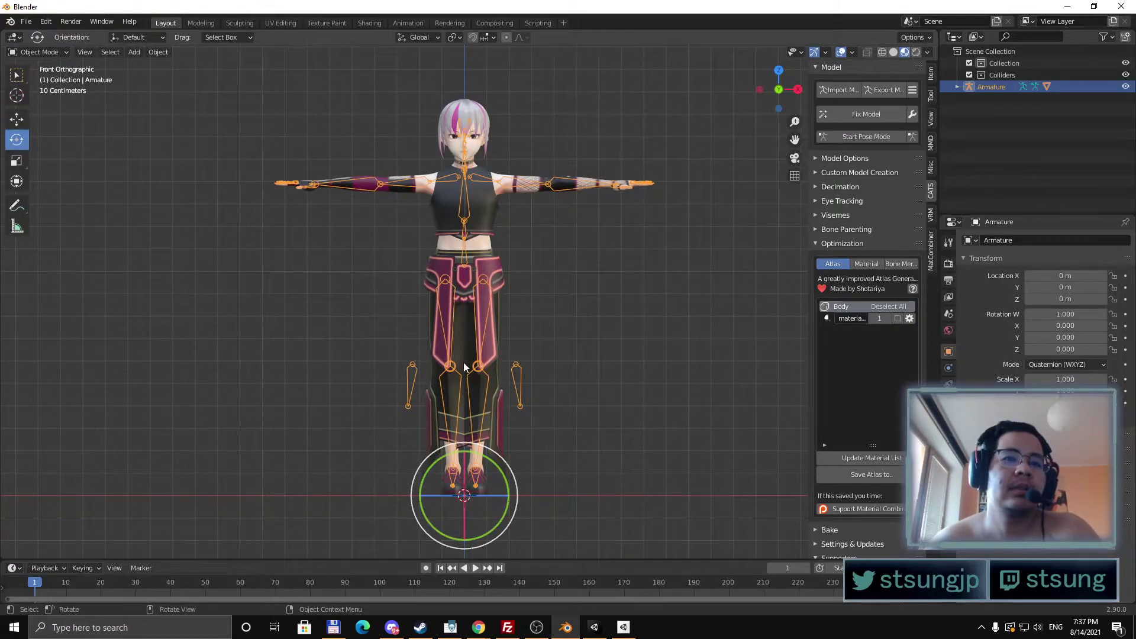
pyautogui.click(867, 136)
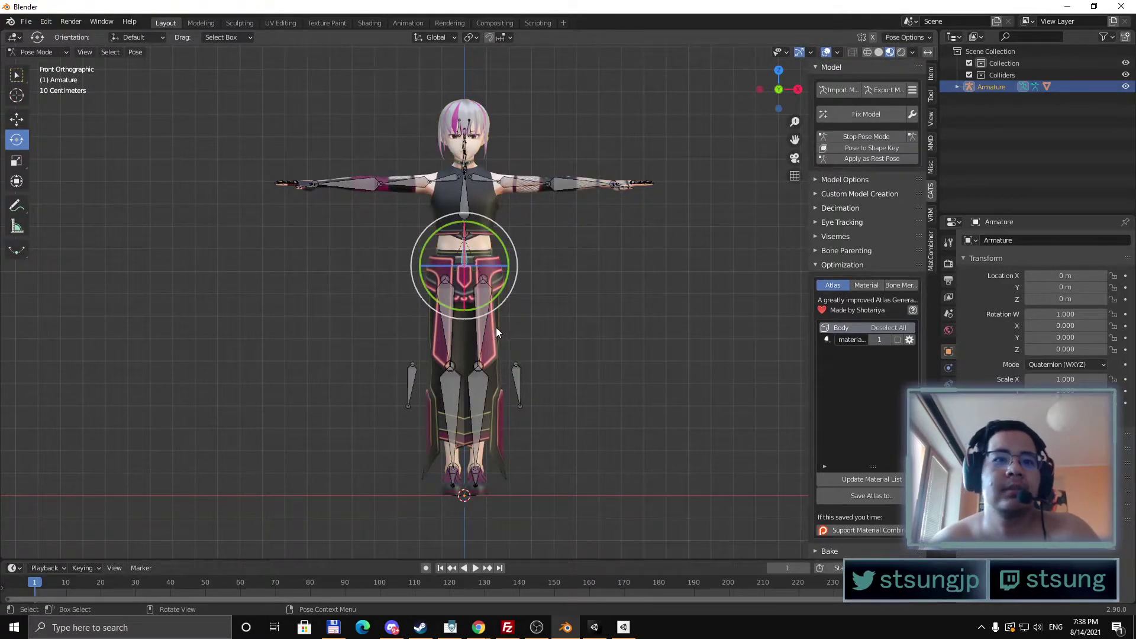
pyautogui.click(485, 314)
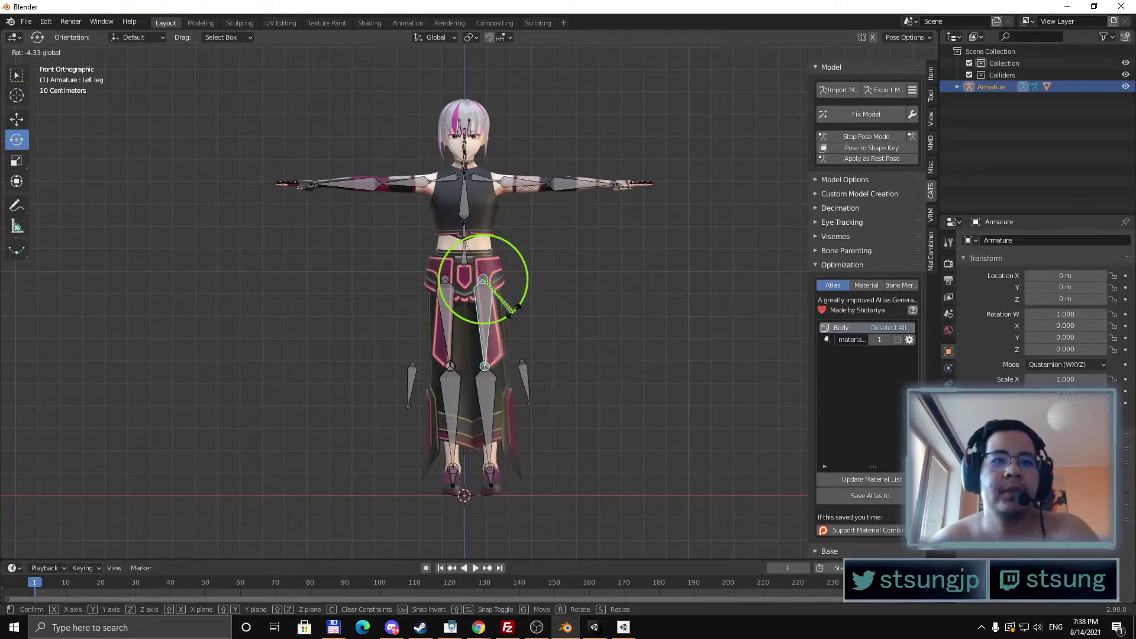
pyautogui.hotkey('ctrl', 'z')
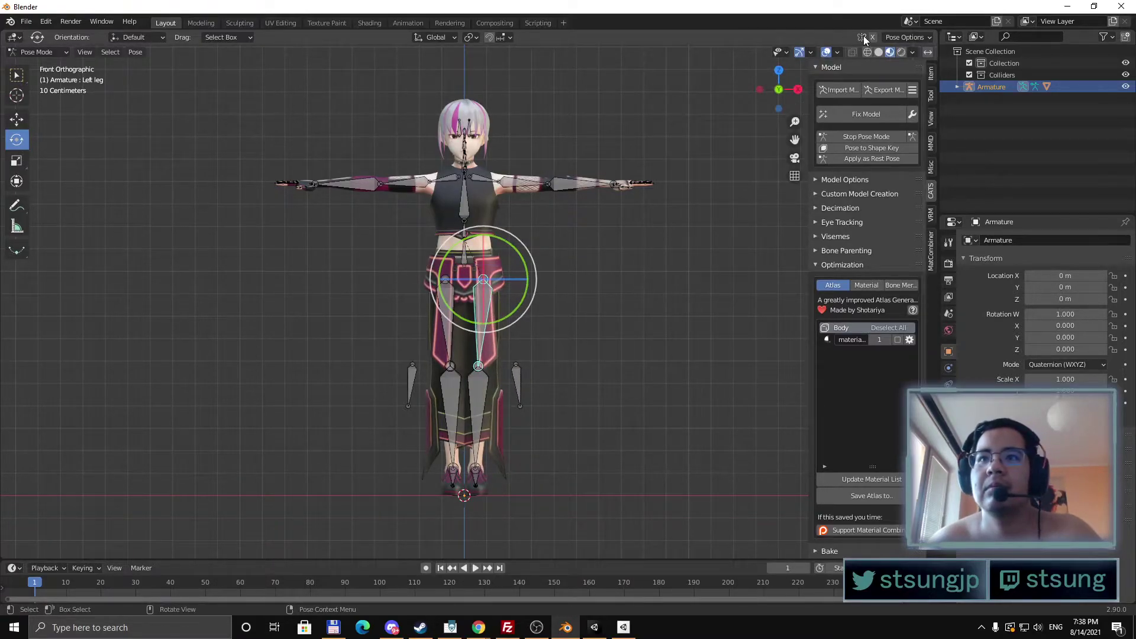
pyautogui.click(873, 40)
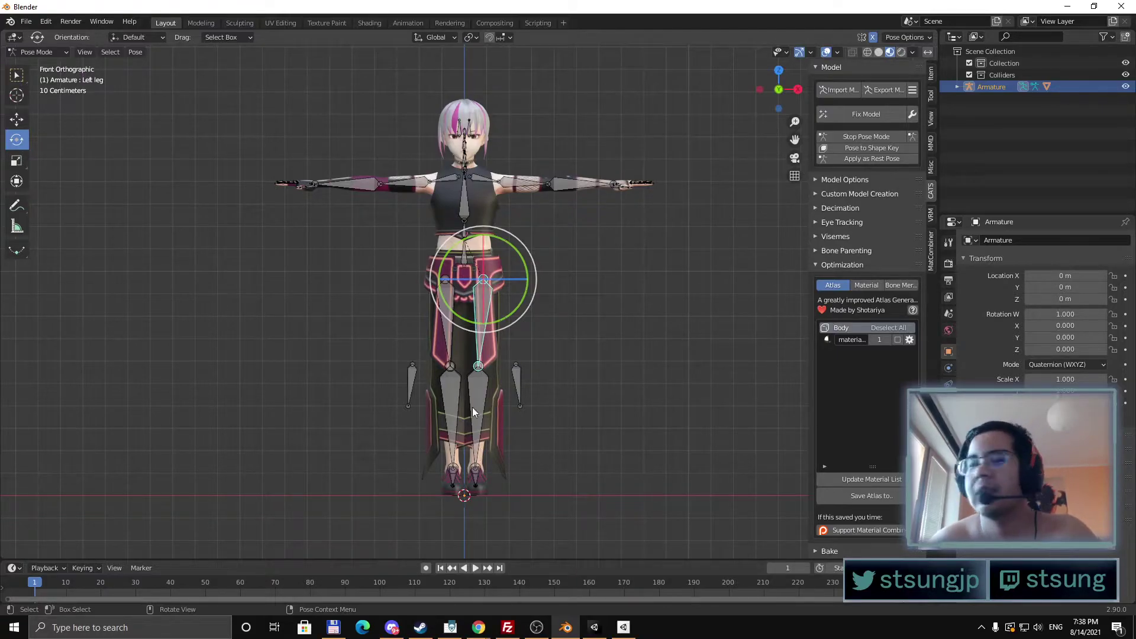
pyautogui.moveTo(508, 319); pyautogui.dragTo(514, 304)
# Step: Leave the knee unchanged, select all bones and apply the pose as rest pose
pyautogui.click(485, 399)
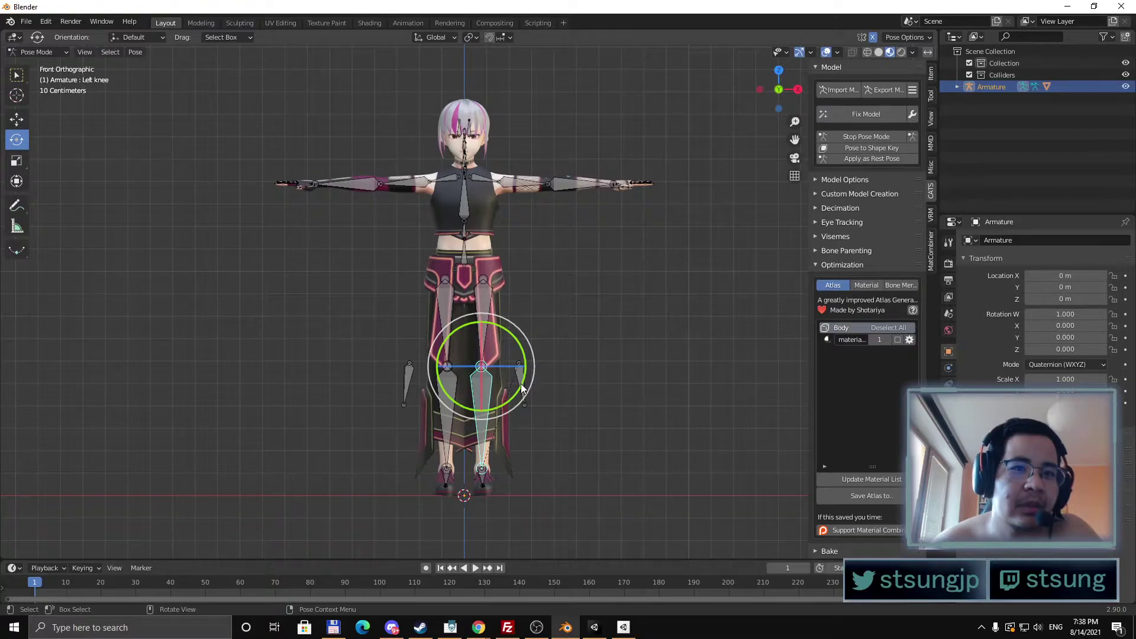
pyautogui.moveTo(522, 388); pyautogui.dragTo(520, 386)
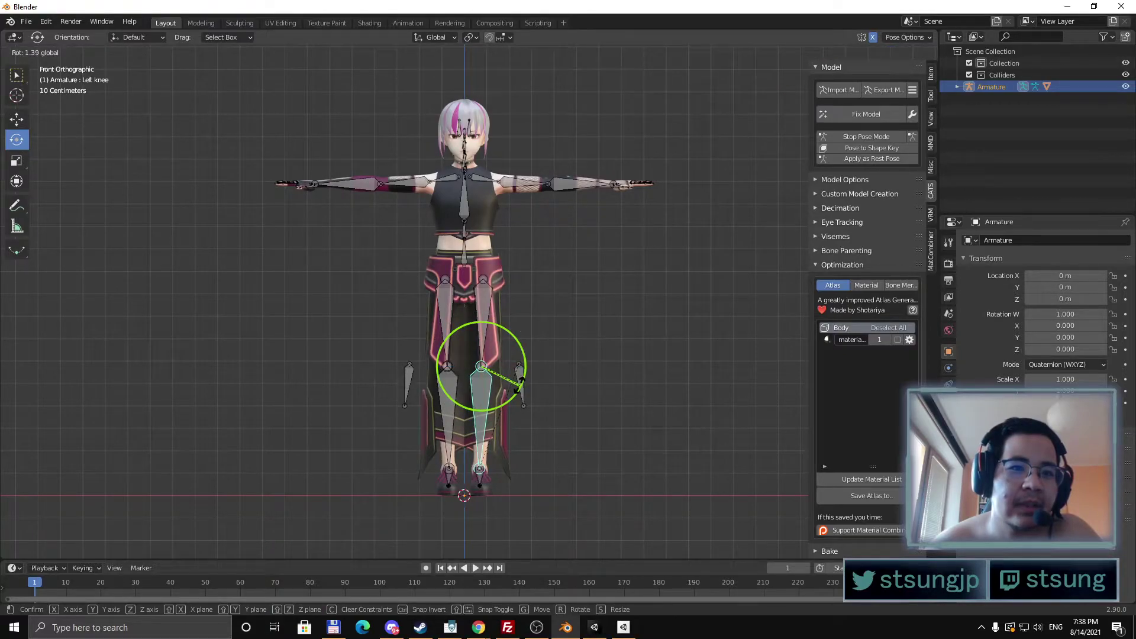
pyautogui.press('Escape')
pyautogui.hotkey('alt', 'a')
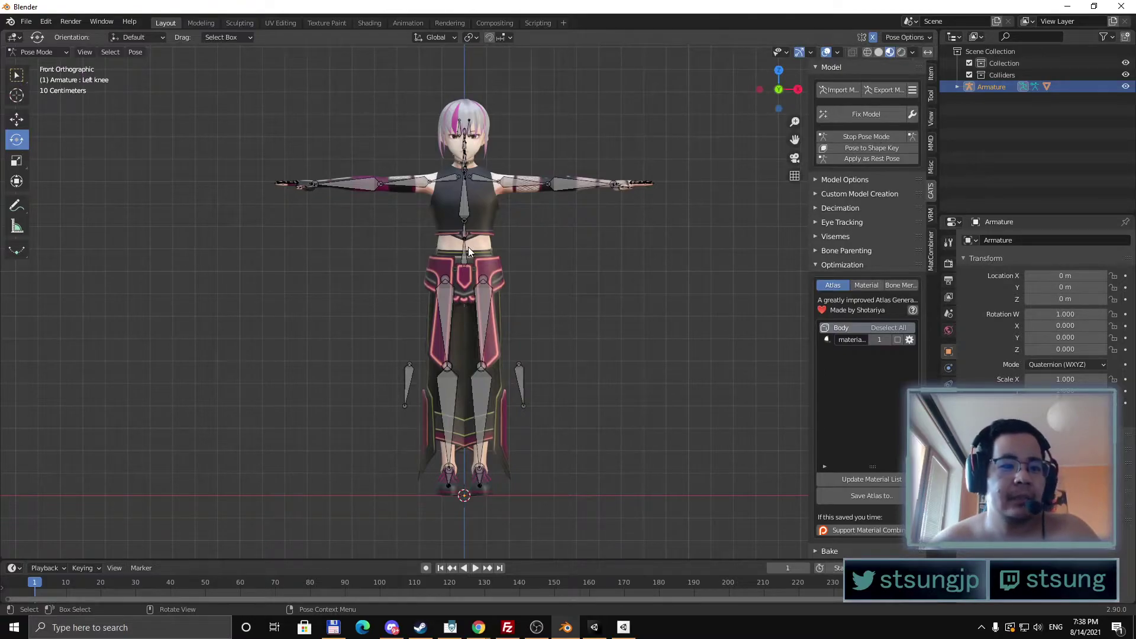
pyautogui.press('a')
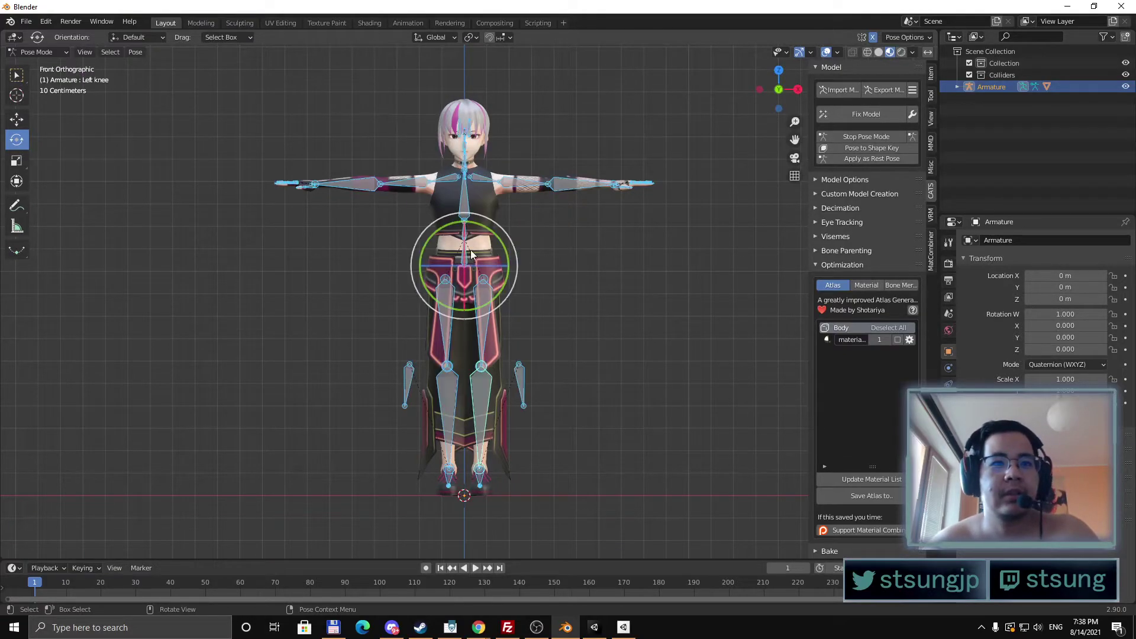
pyautogui.click(857, 159)
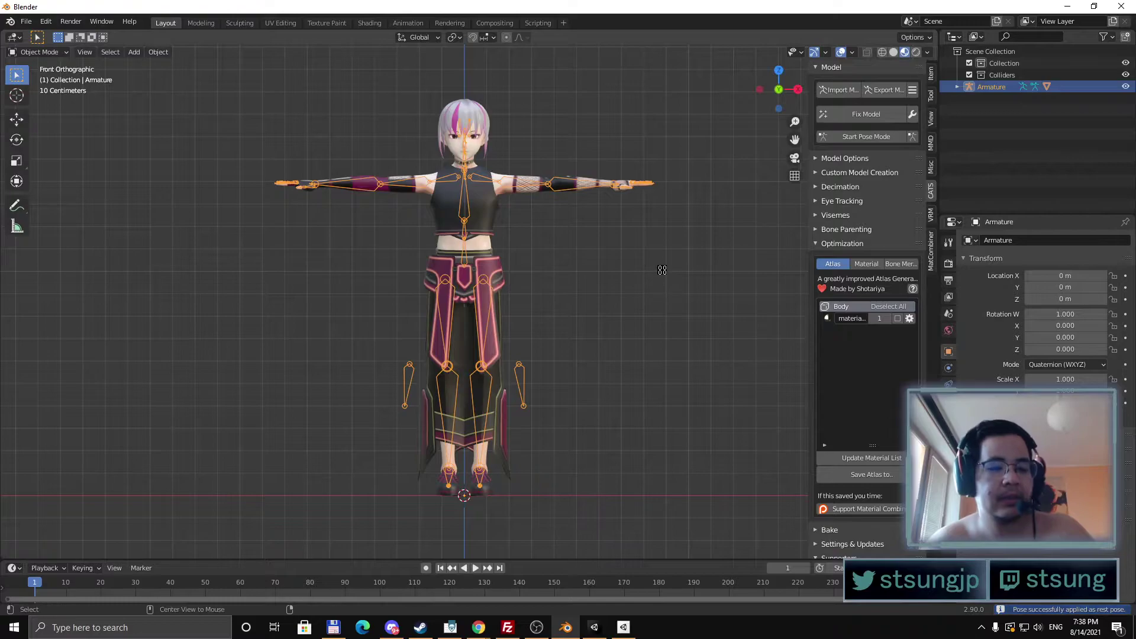
# Step: Switch the armature to Edit Mode with no bones selected, viewed from the right
pyautogui.click(280, 404)
pyautogui.click(59, 52)
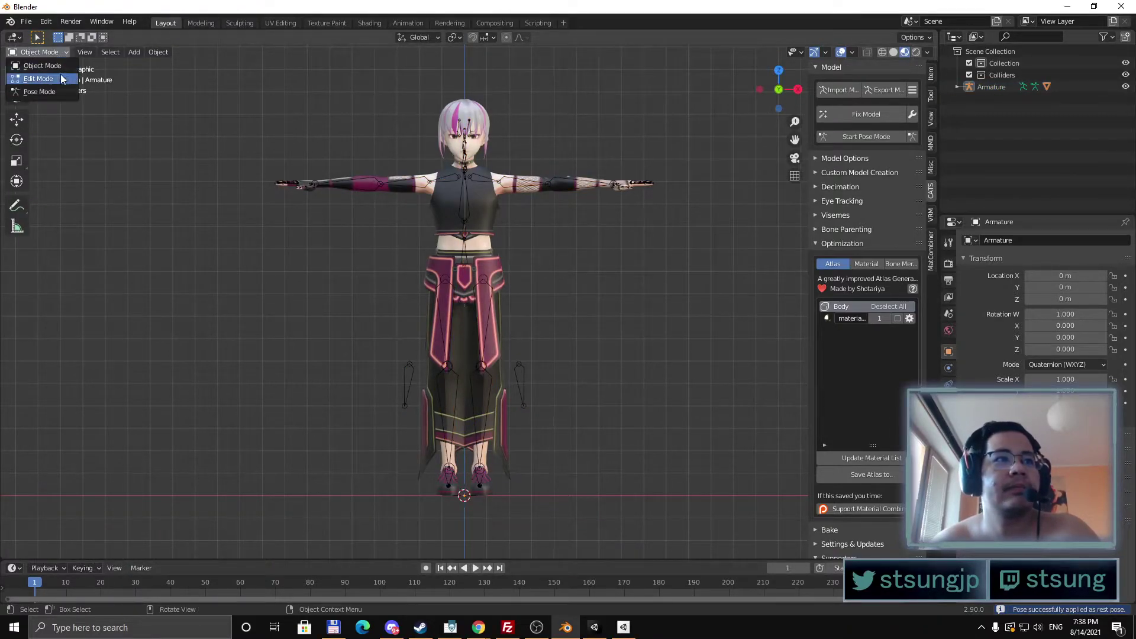
pyautogui.click(33, 75)
pyautogui.press('a')
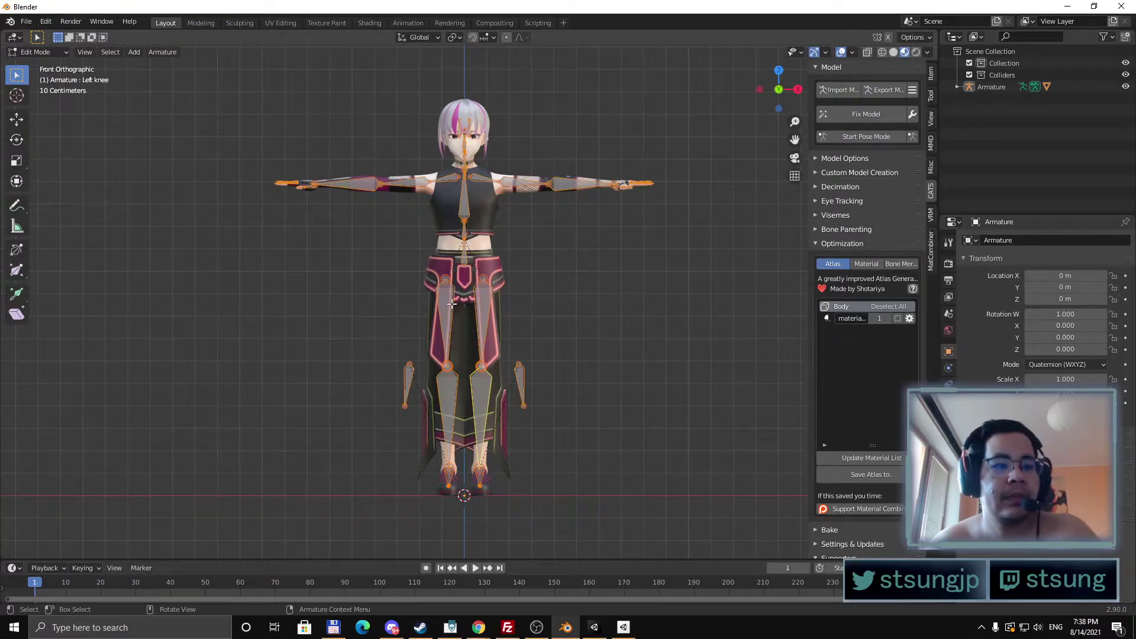
pyautogui.click(576, 322)
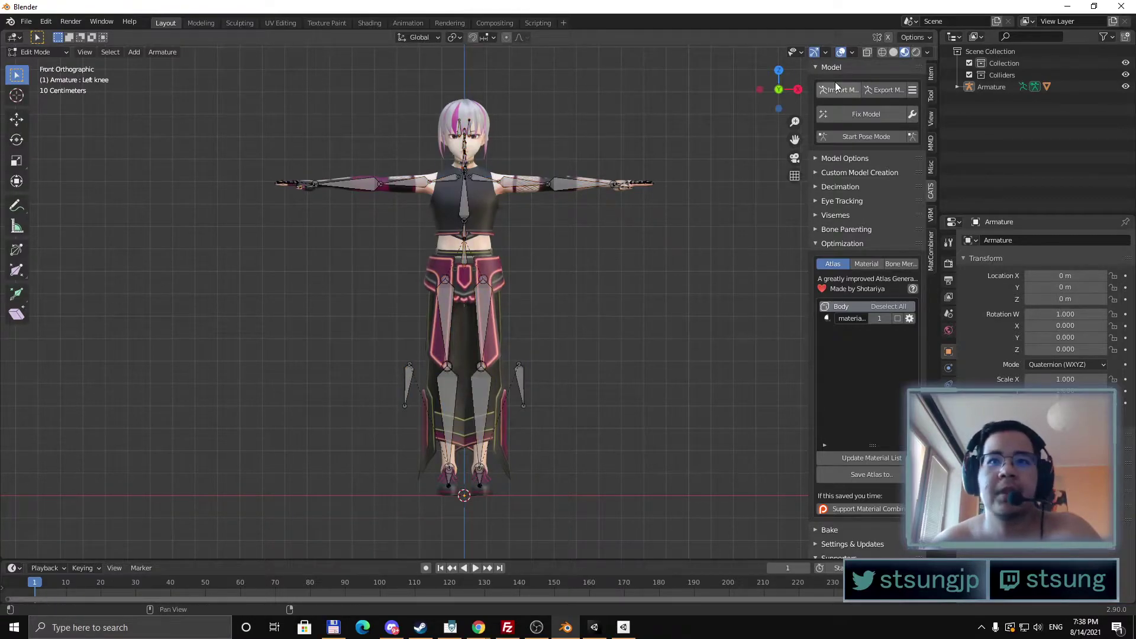
pyautogui.click(798, 88)
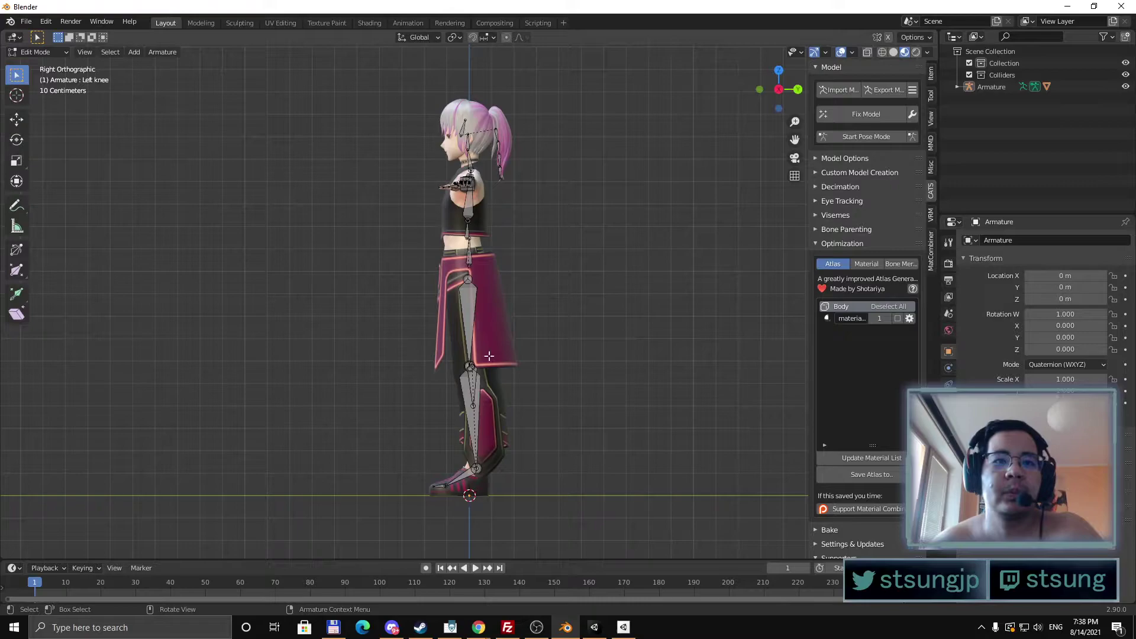
pyautogui.scroll(3, 540, 372)
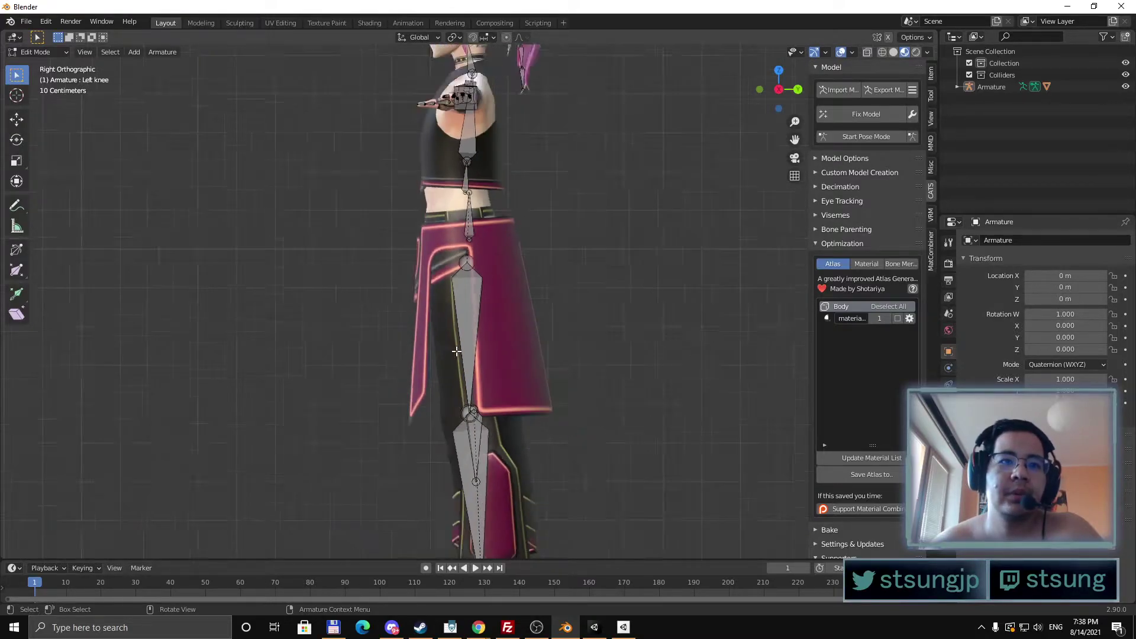
pyautogui.scroll(-2, 461, 329)
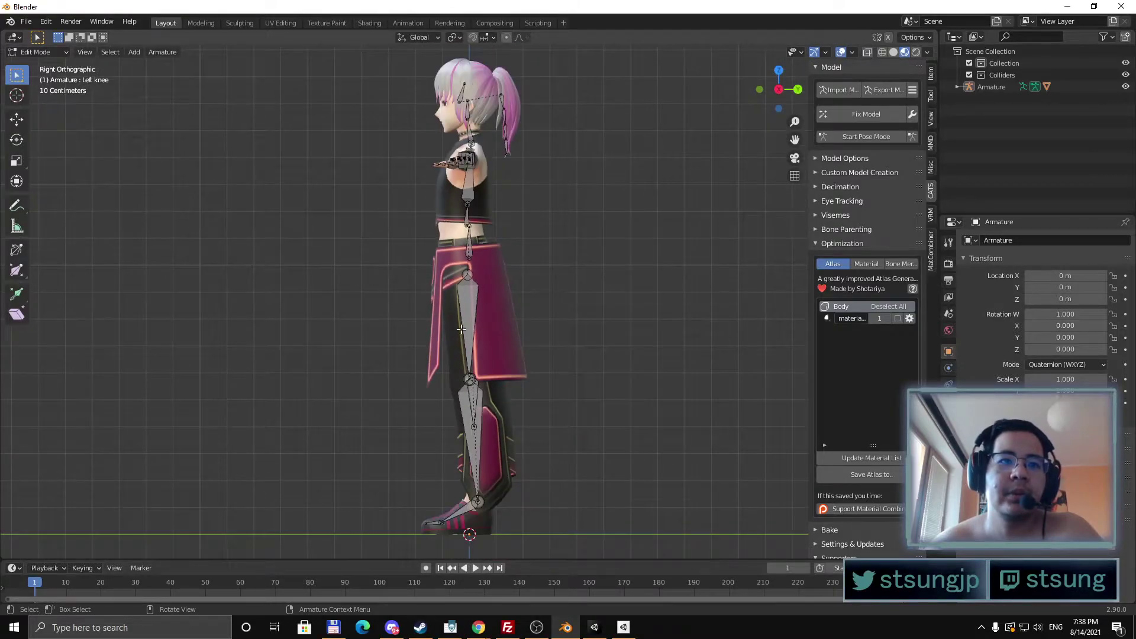
# Step: Select both leg bones' hip joints and begin moving them in Right Orthographic view
pyautogui.click(459, 385)
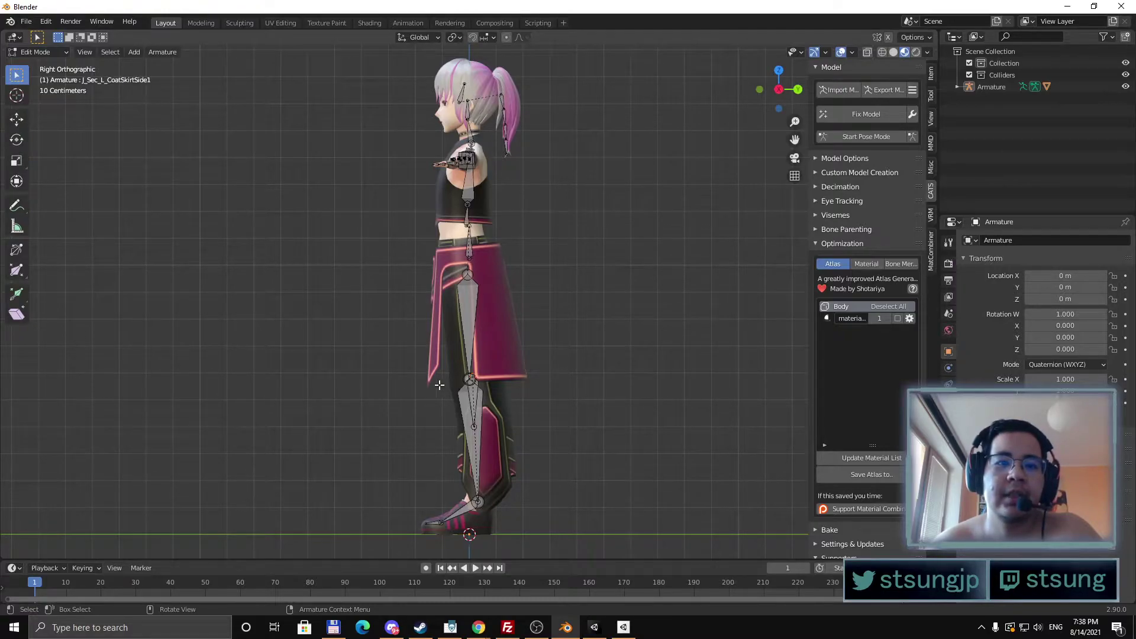
pyautogui.moveTo(778, 88); pyautogui.dragTo(748, 95)
pyautogui.click(472, 377)
pyautogui.keyDown('shift'); pyautogui.click(459, 380); pyautogui.keyUp('shift')
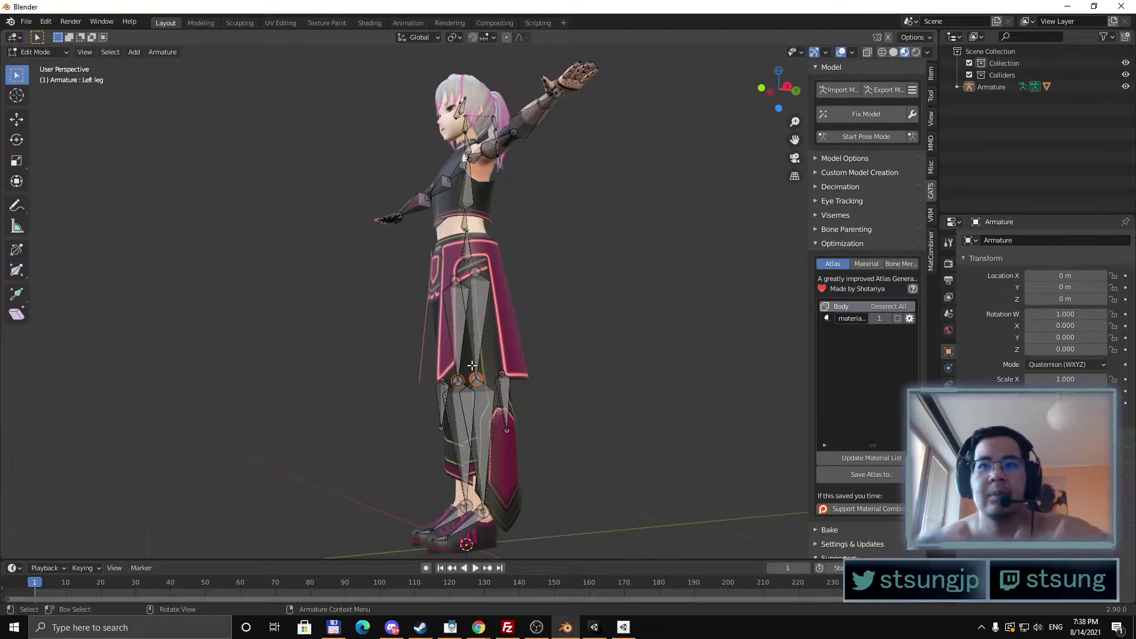
pyautogui.click(16, 119)
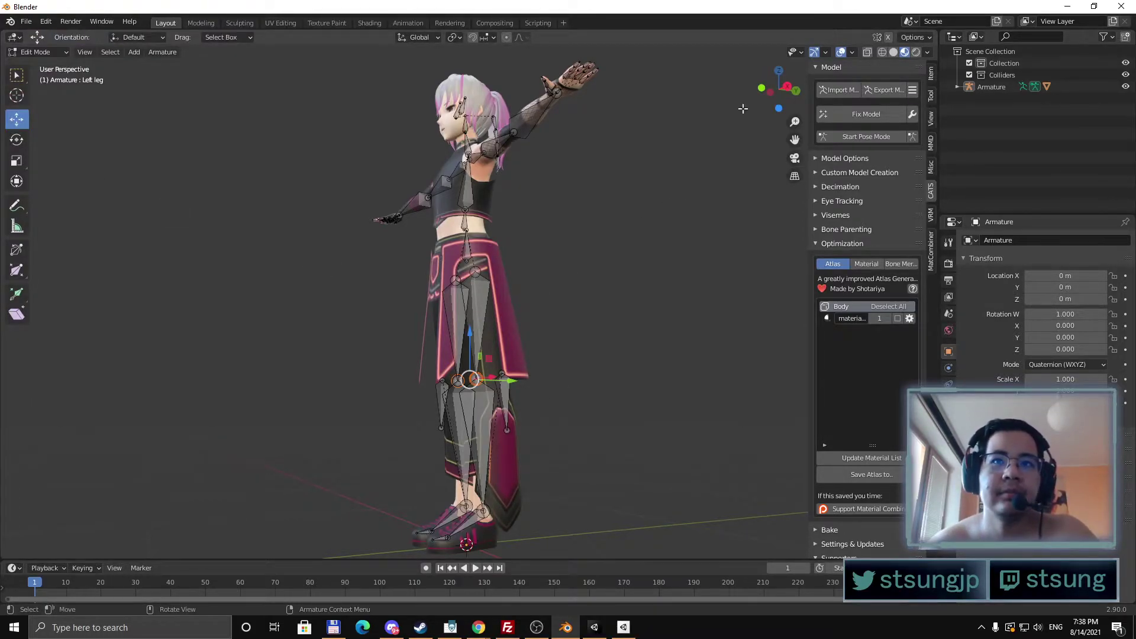
pyautogui.click(761, 89)
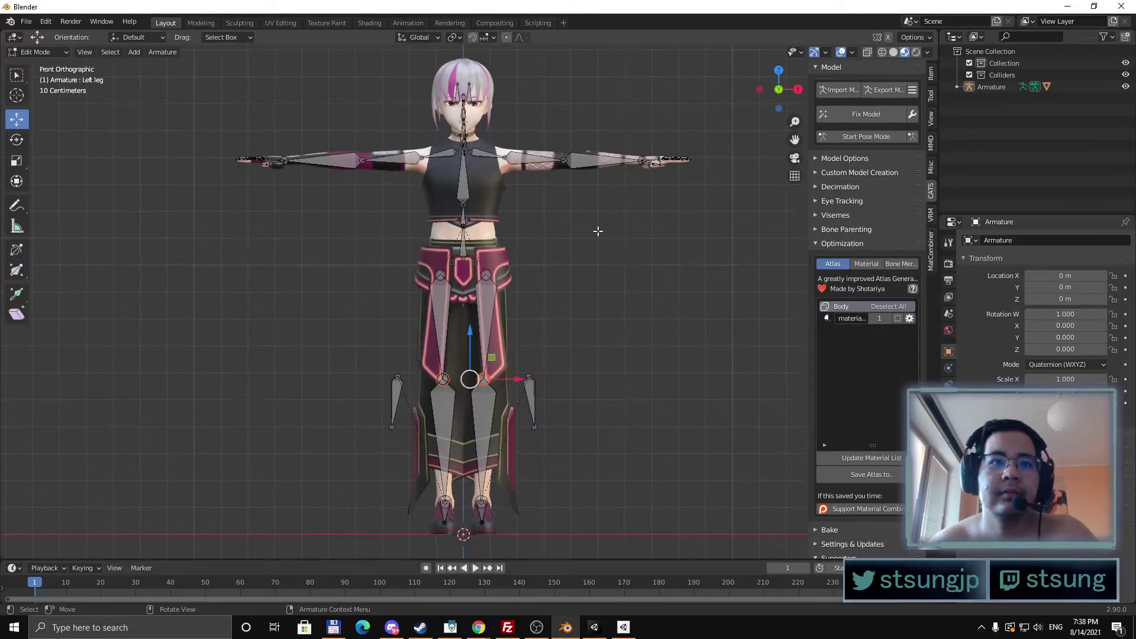
pyautogui.click(798, 89)
pyautogui.press('g')
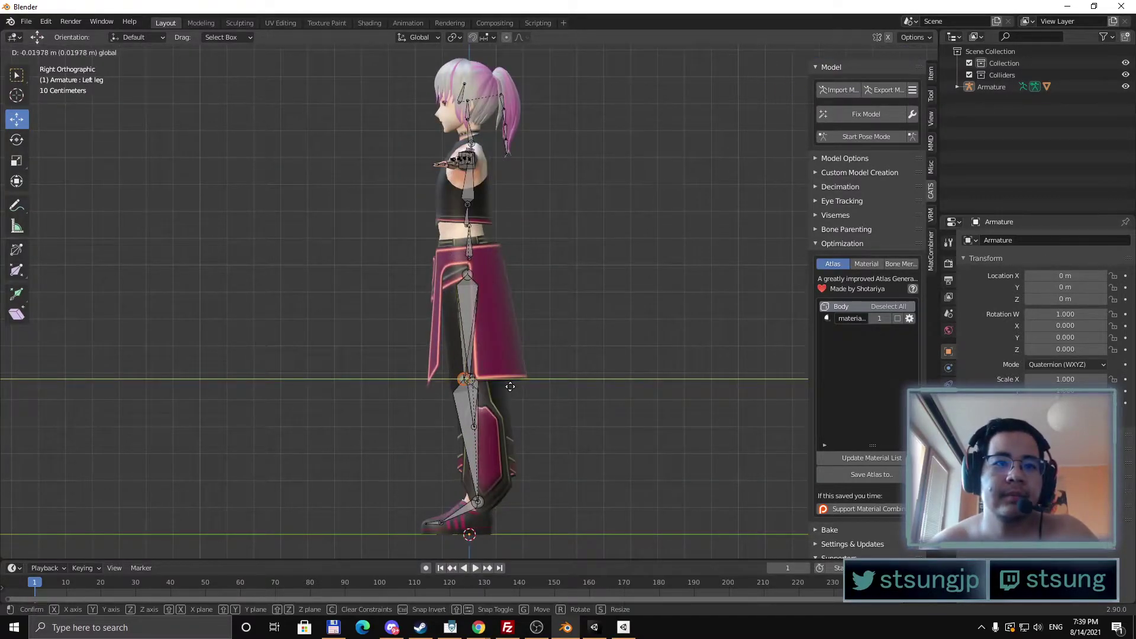